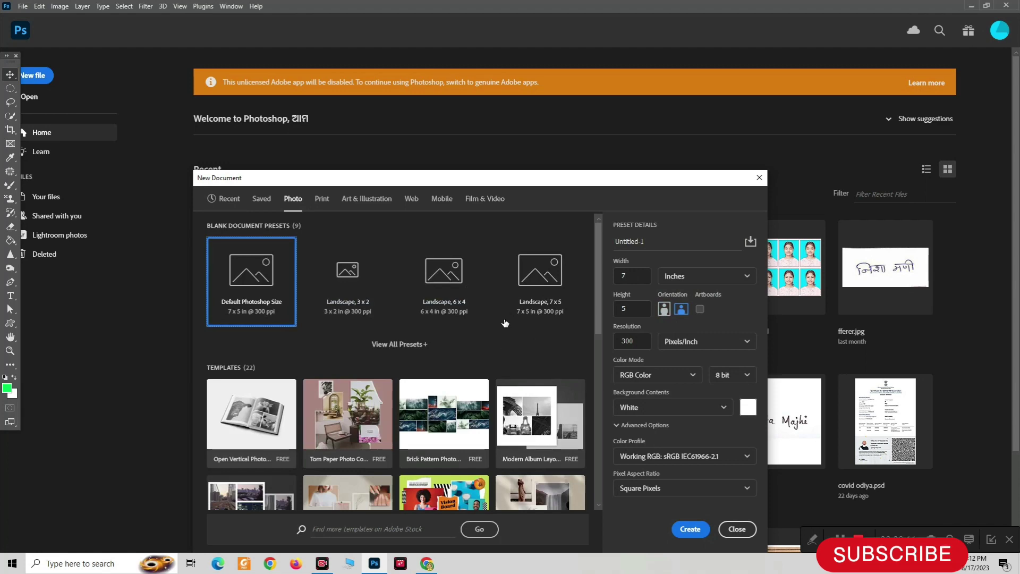
# Create a new blank portrait document from the Print presets at 2480 x 3508 px, 300 ppi
pyautogui.click(321, 198)
pyautogui.doubleClick(542, 274)
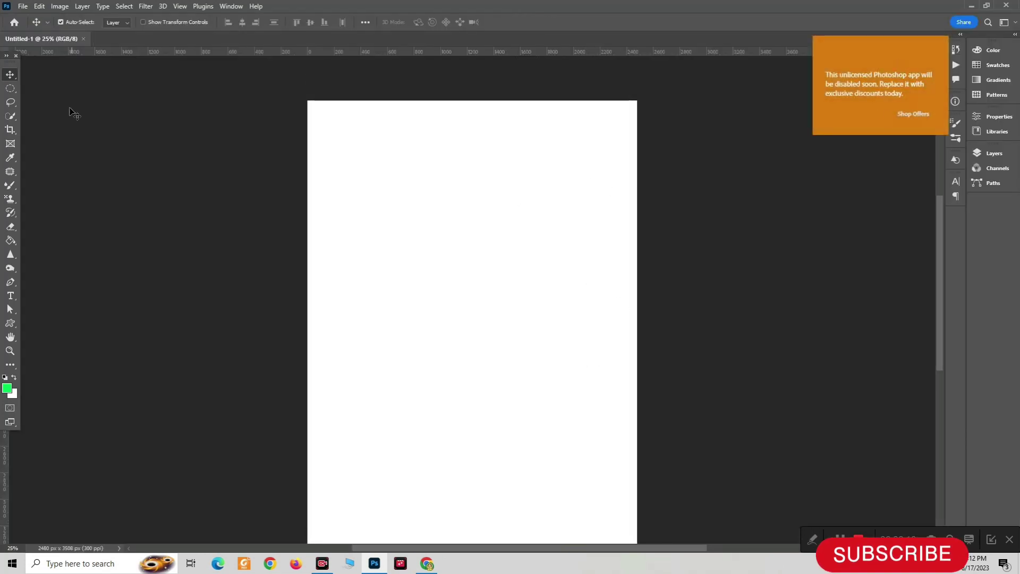
pyautogui.click(10, 143)
pyautogui.click(9, 77)
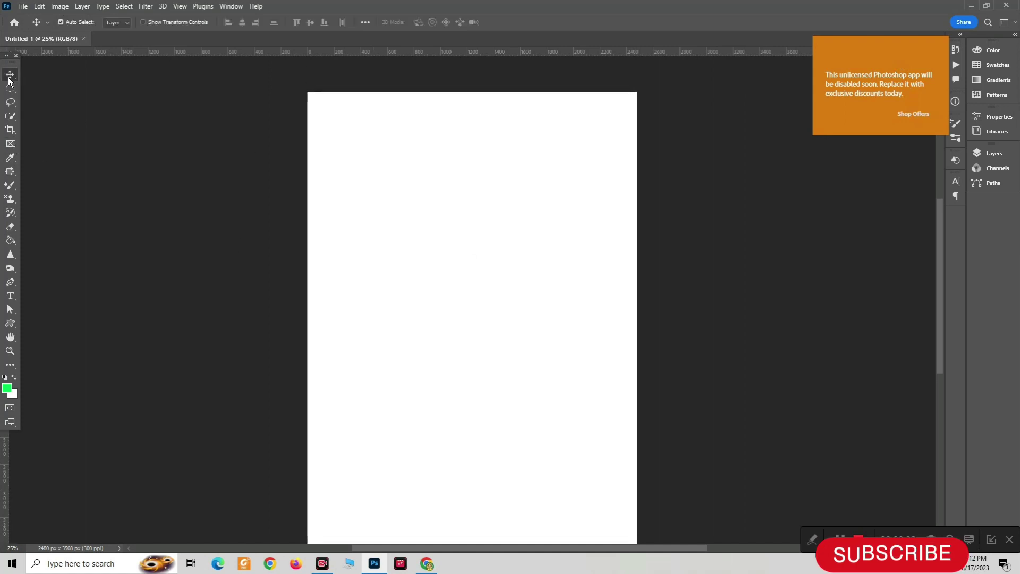
pyautogui.scroll(1, 611, 85)
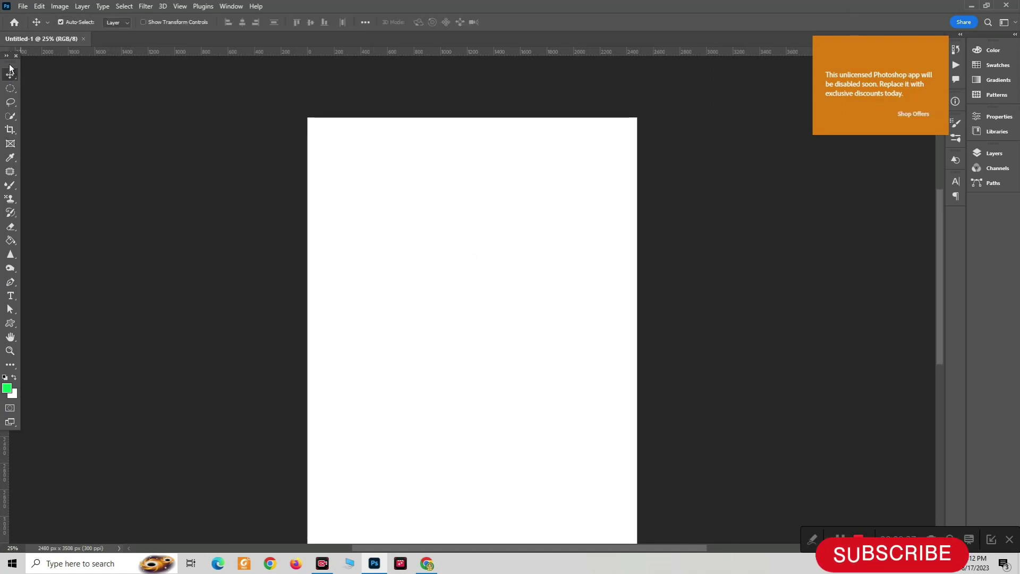
pyautogui.hscroll(2, 518, 298)
pyautogui.hscroll(-1, 520, 298)
pyautogui.scroll(-2, 522, 299)
pyautogui.scroll(1, 523, 298)
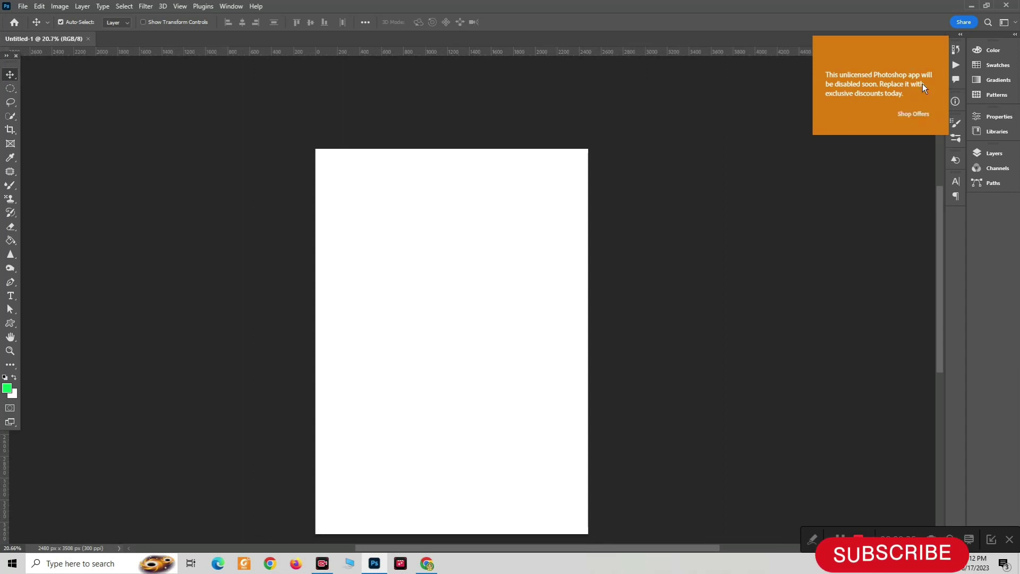
pyautogui.click(964, 22)
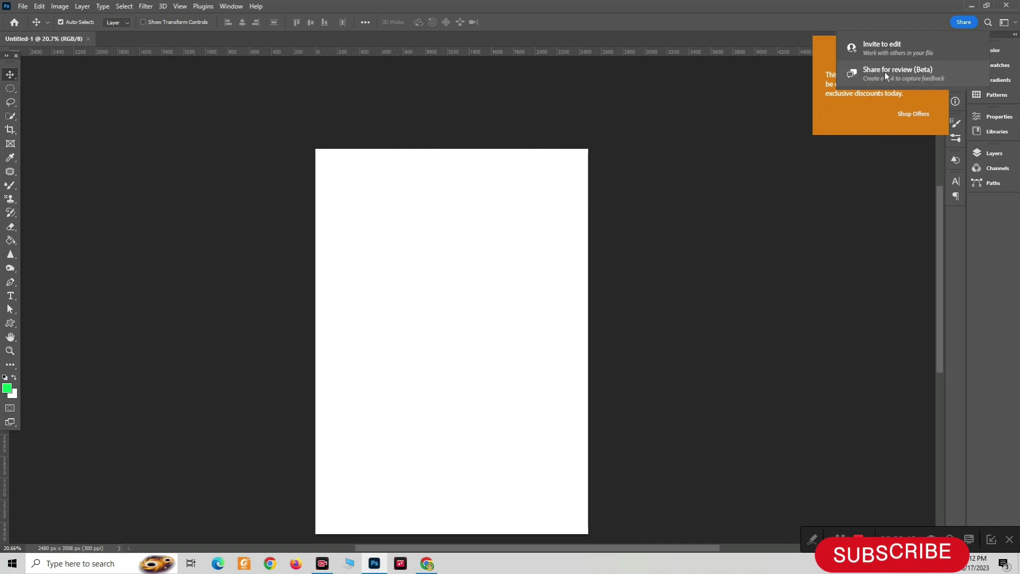
pyautogui.click(880, 45)
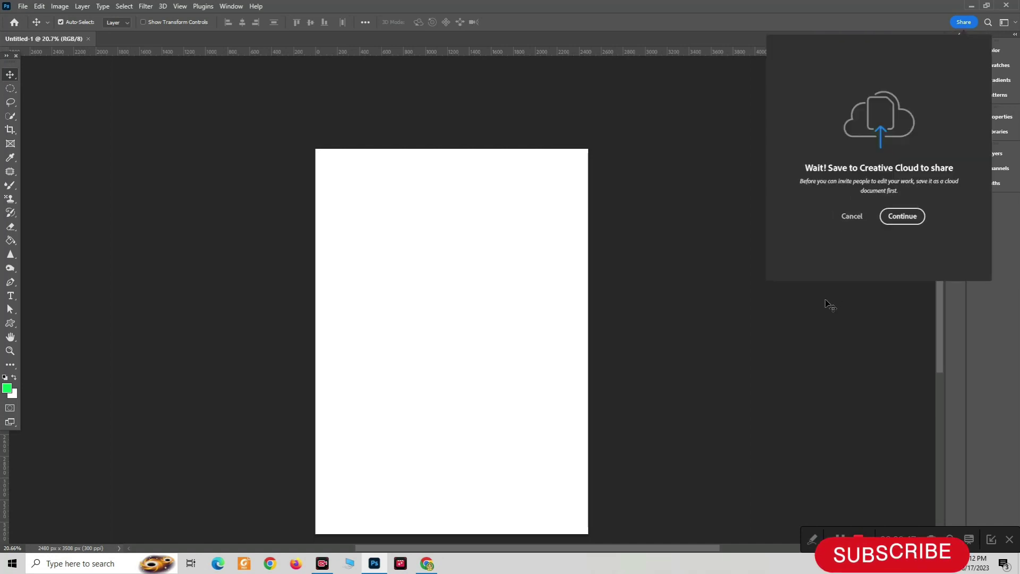
pyautogui.click(826, 304)
# Open the Shop Offers page from the unlicensed app notice and close the browser
pyautogui.click(10, 144)
pyautogui.scroll(-3, 749, 372)
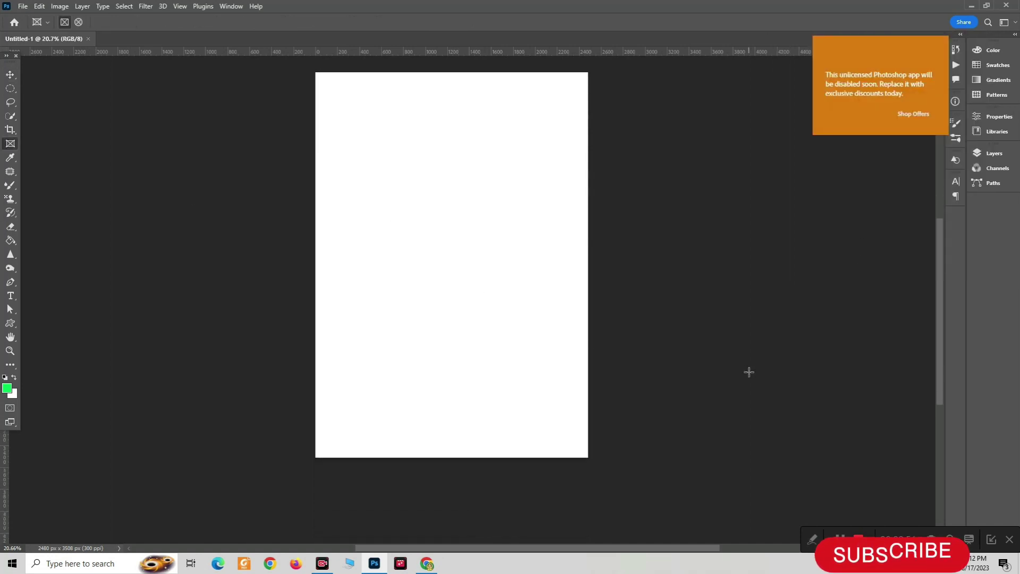
pyautogui.scroll(-1, 749, 372)
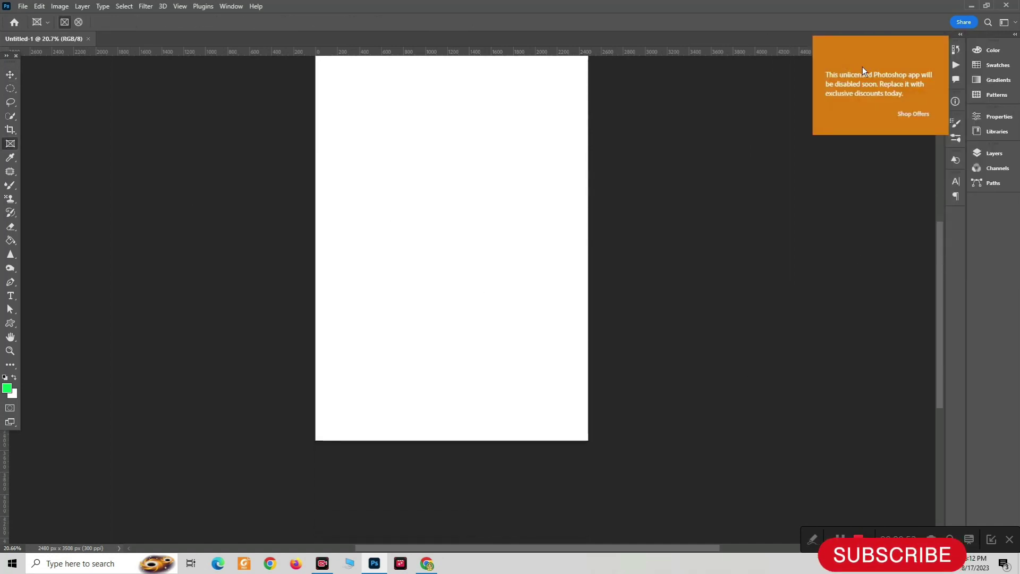
pyautogui.click(903, 113)
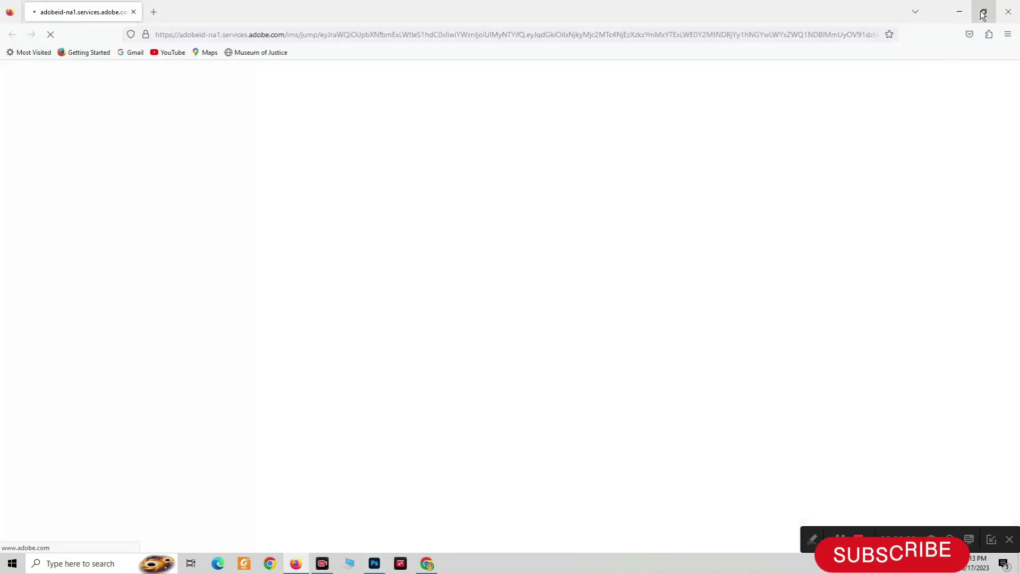
pyautogui.click(1011, 10)
# Open the image rrrww3.jpg and delete the stray narrow frame beside the PHP title
pyautogui.click(22, 6)
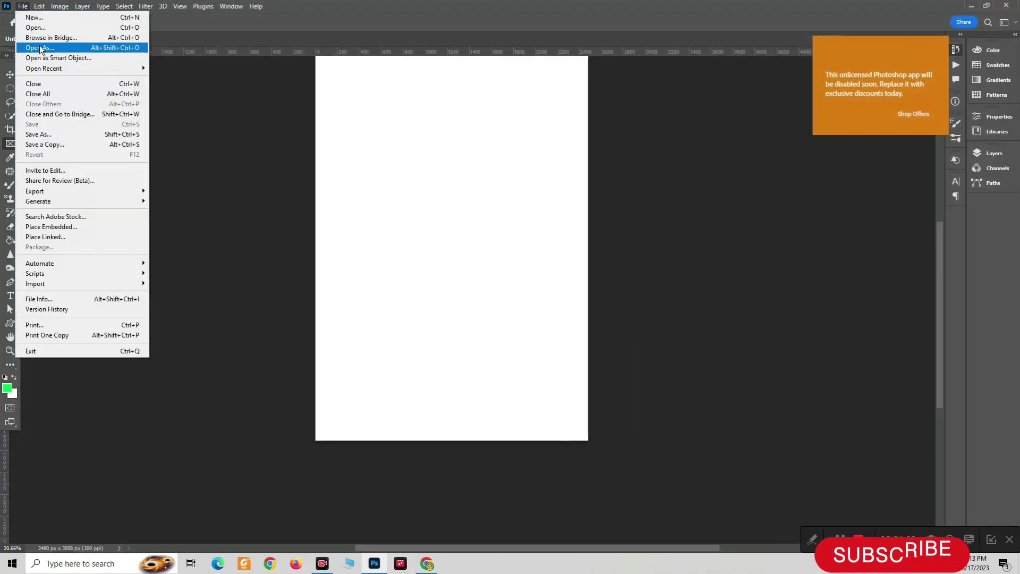
pyautogui.click(29, 28)
pyautogui.doubleClick(450, 93)
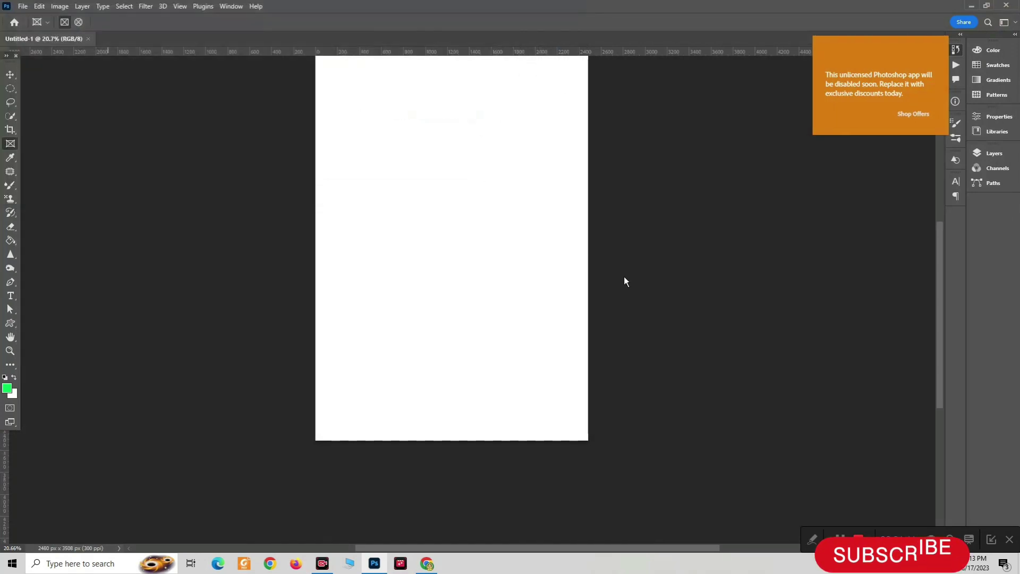
pyautogui.scroll(8, 641, 267)
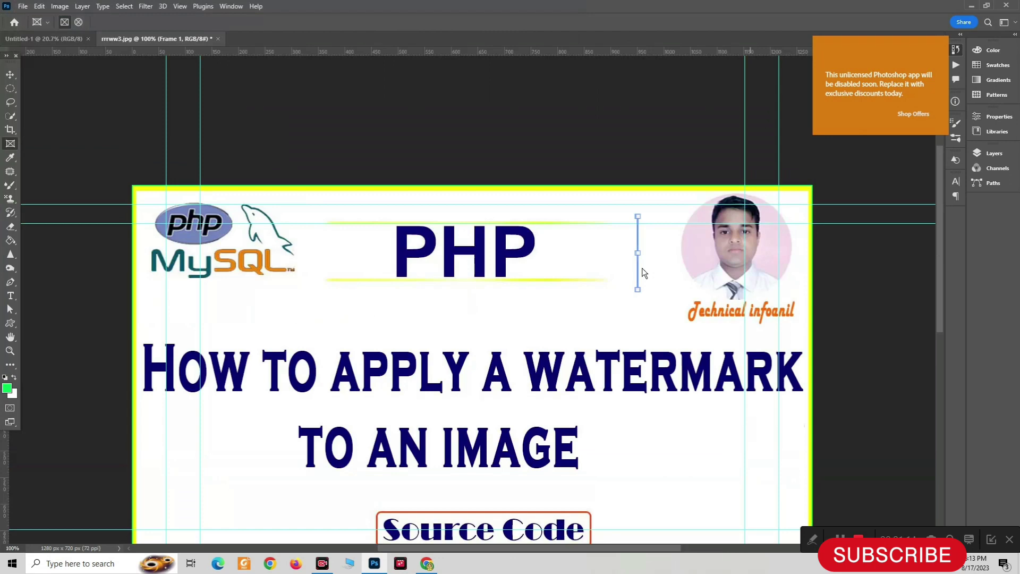
pyautogui.scroll(-8, 580, 291)
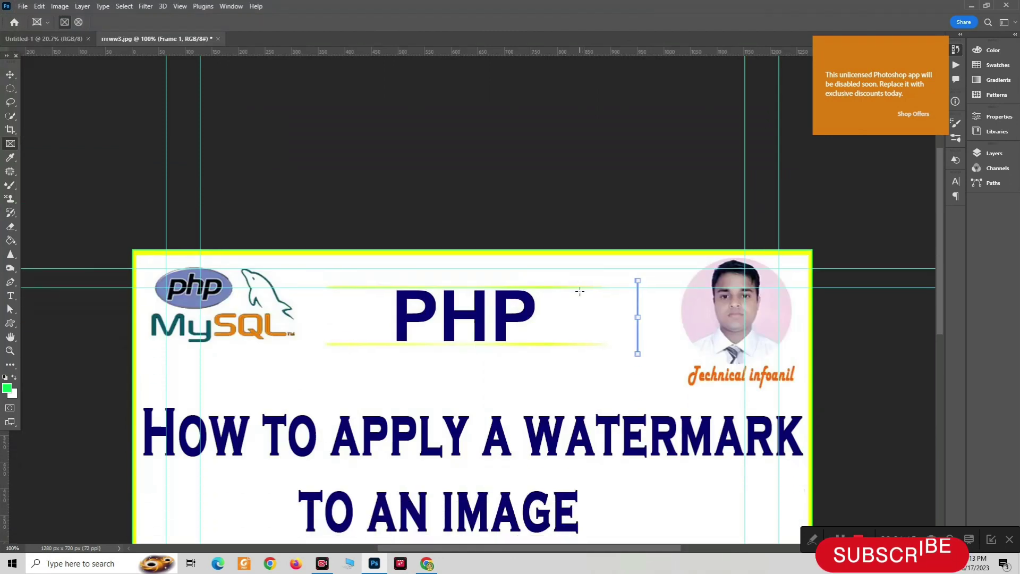
pyautogui.scroll(-8, 576, 273)
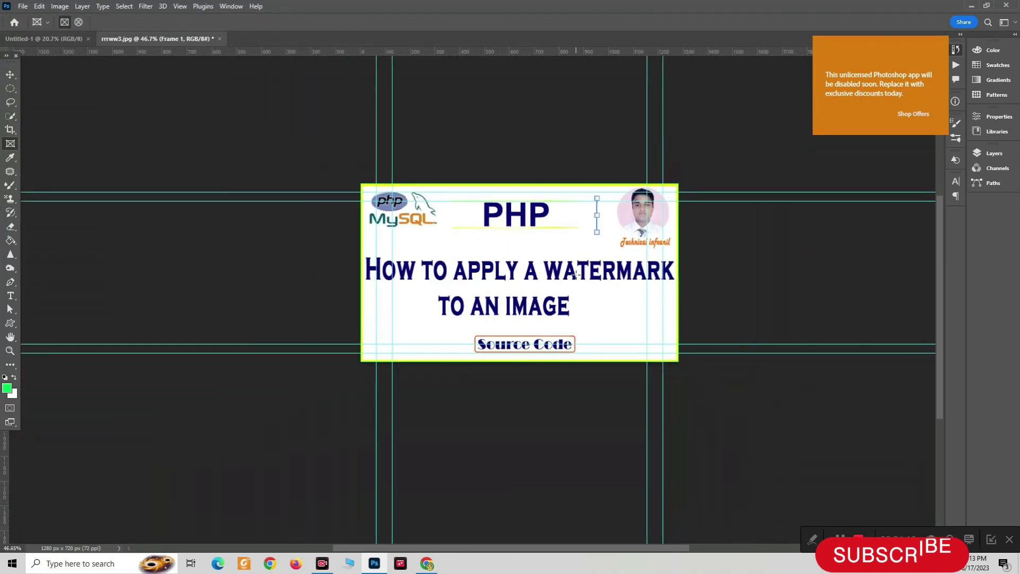
pyautogui.click(10, 74)
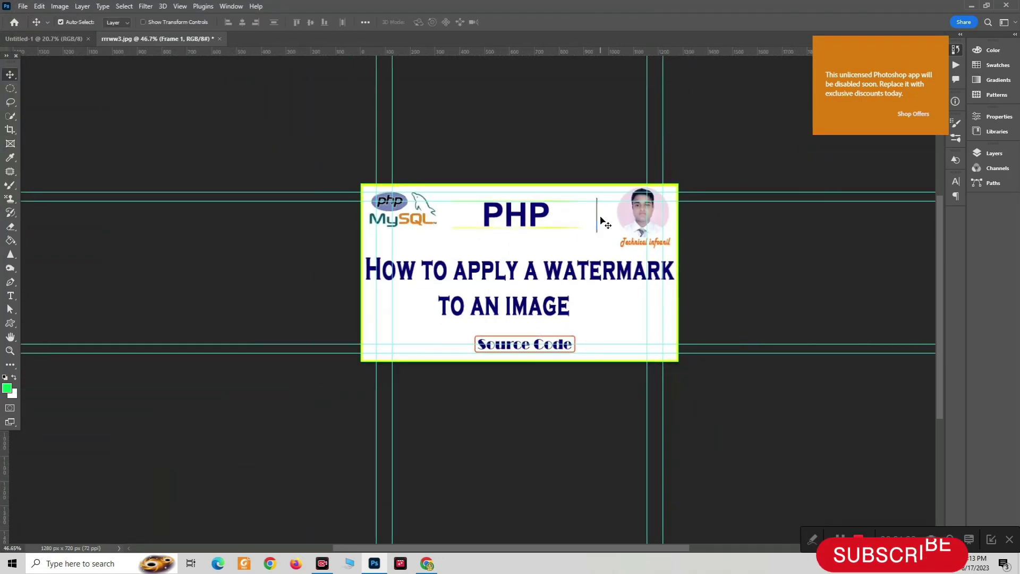
pyautogui.press('Delete')
# Minimize the image editor, search Windows for "settings" and switch to the Settings app
pyautogui.click(972, 7)
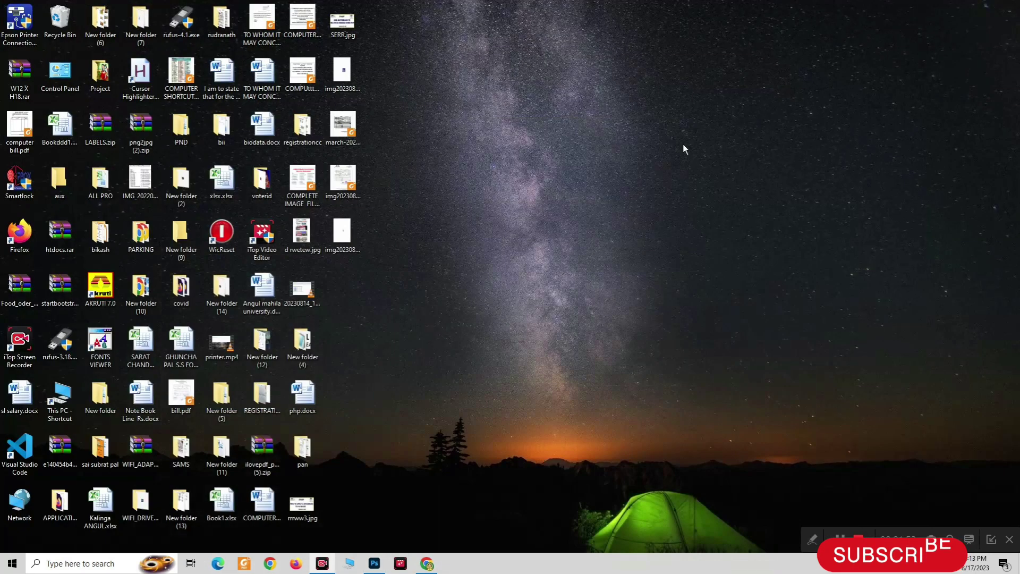
pyautogui.click(78, 561)
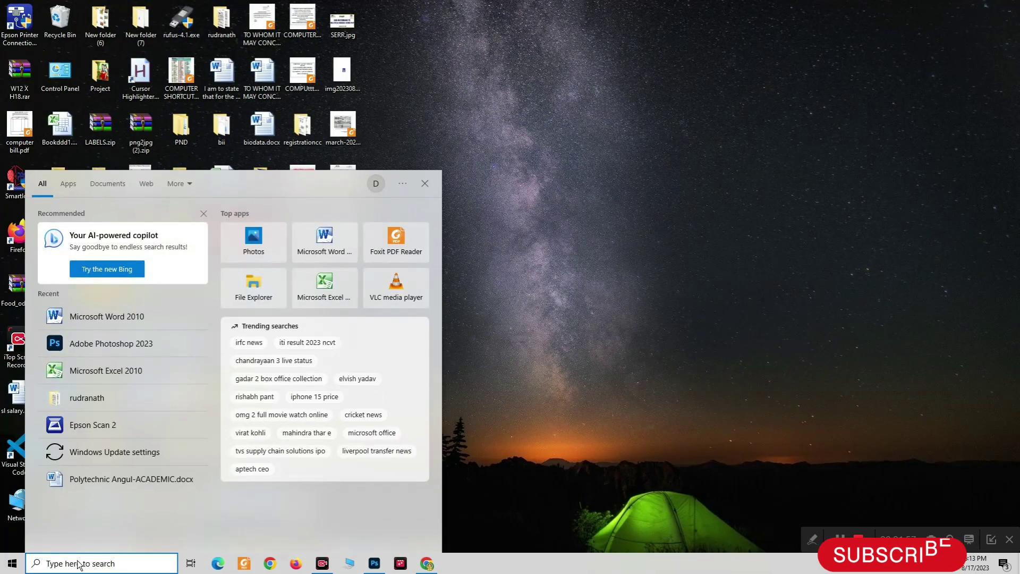
pyautogui.write('settings')
pyautogui.click(62, 231)
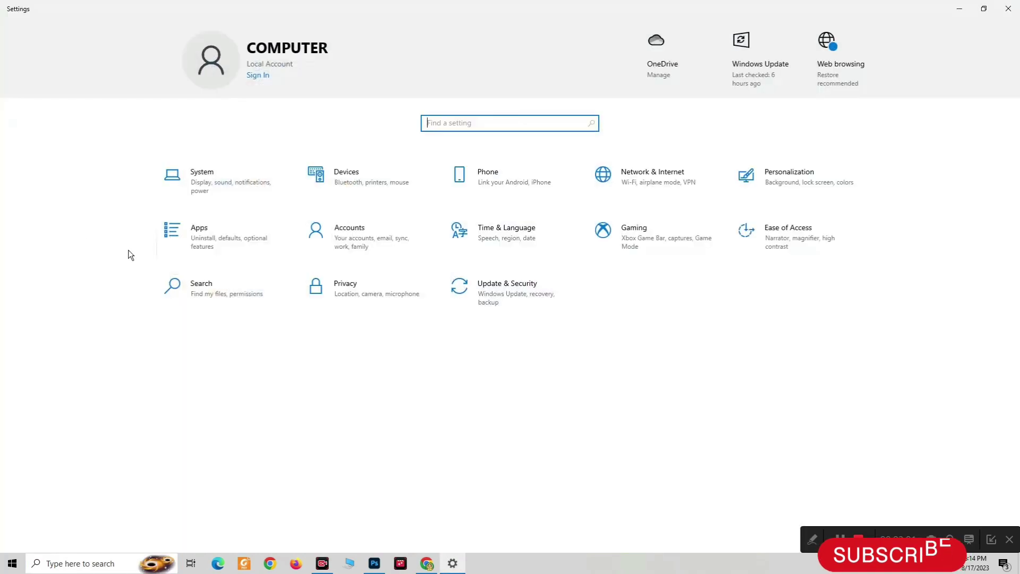
# Search the settings for "UPDATE WIND" and open the Windows Update settings
pyautogui.write('UP')
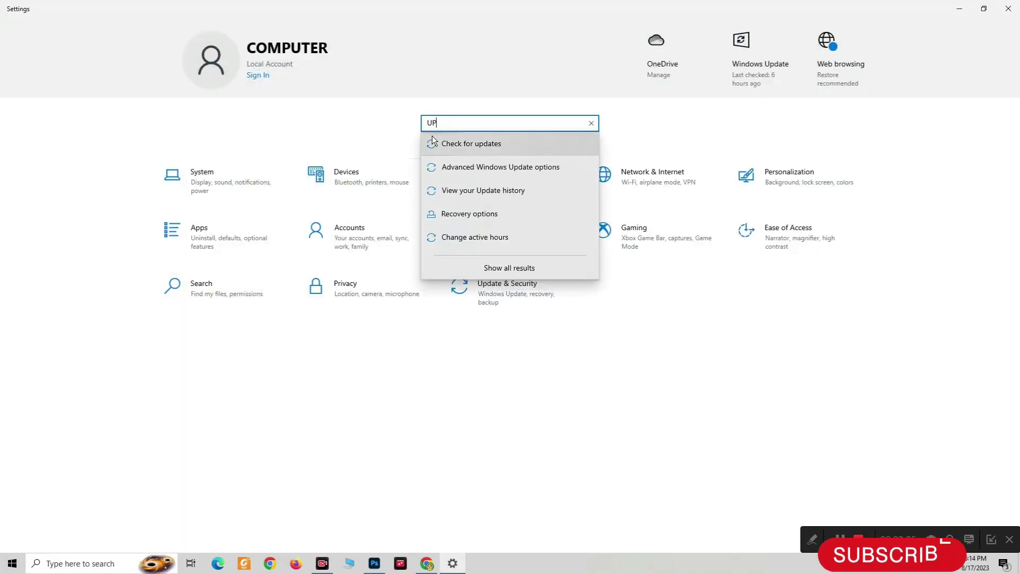
pyautogui.write('DATE')
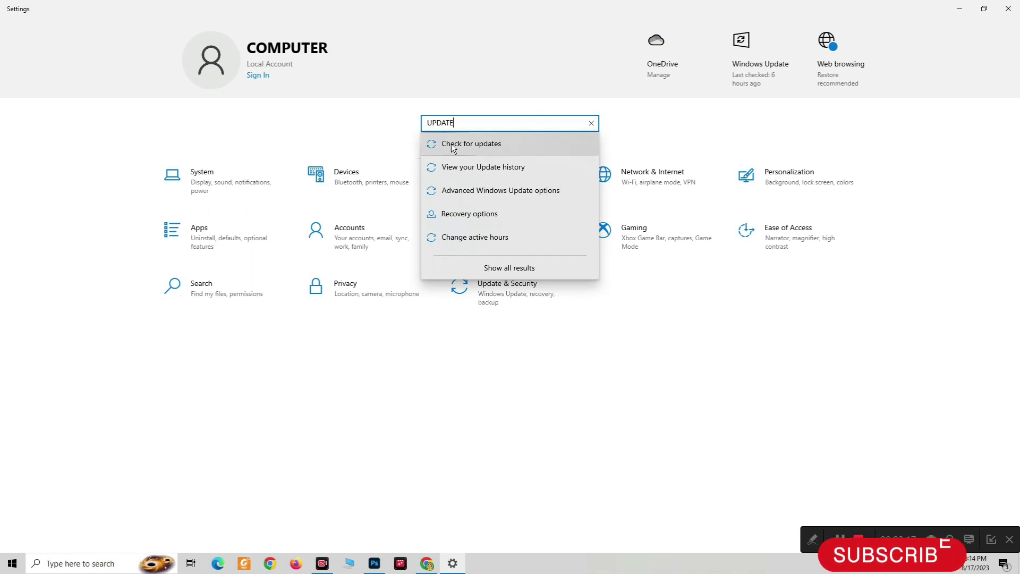
pyautogui.click(732, 307)
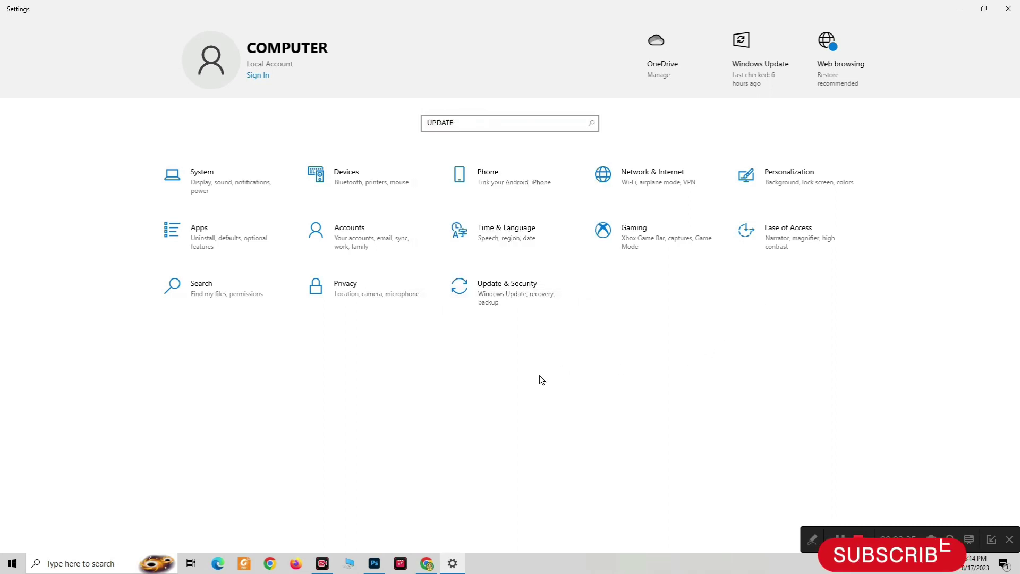
pyautogui.click(503, 130)
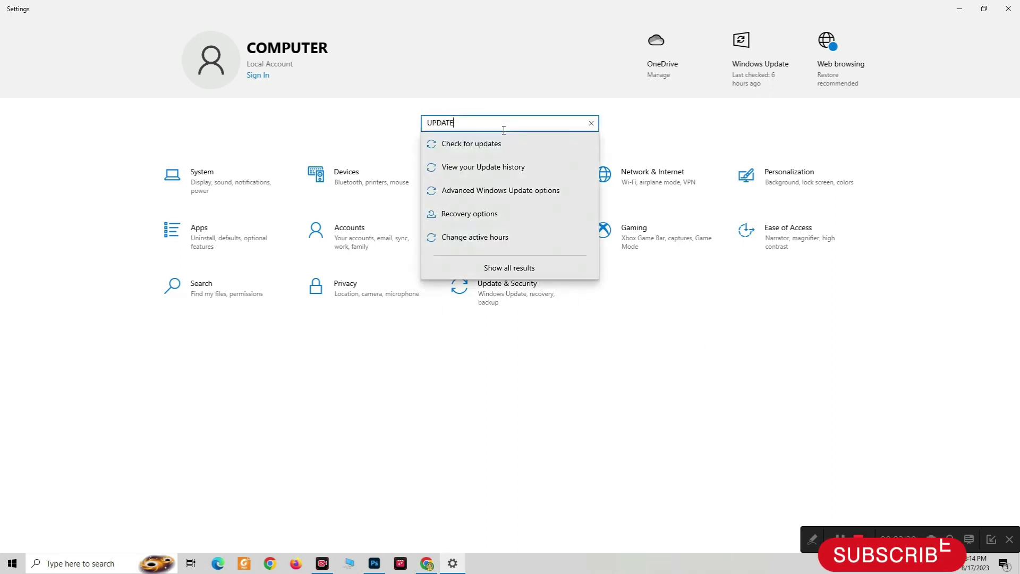
pyautogui.write('WIND')
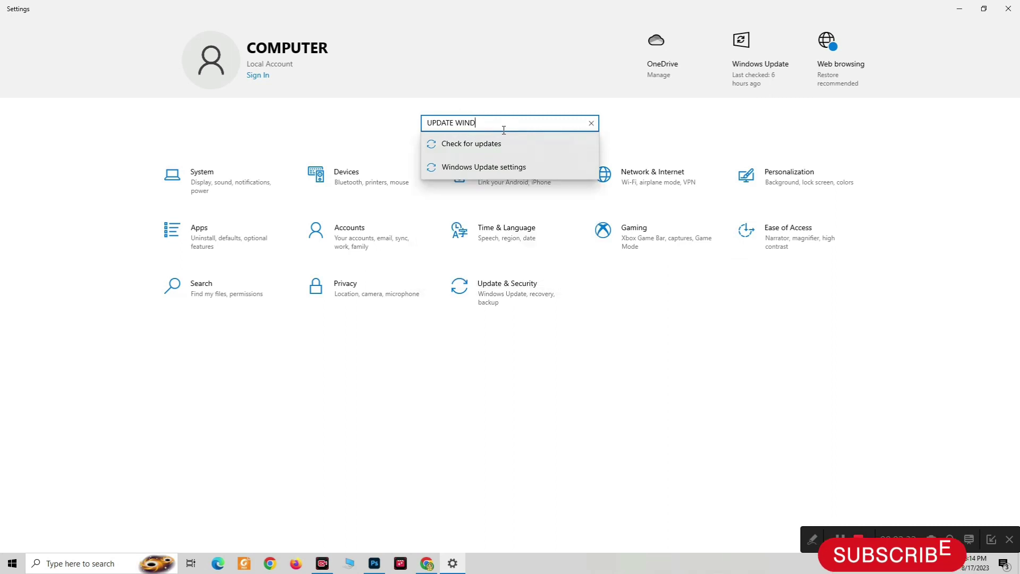
pyautogui.click(479, 168)
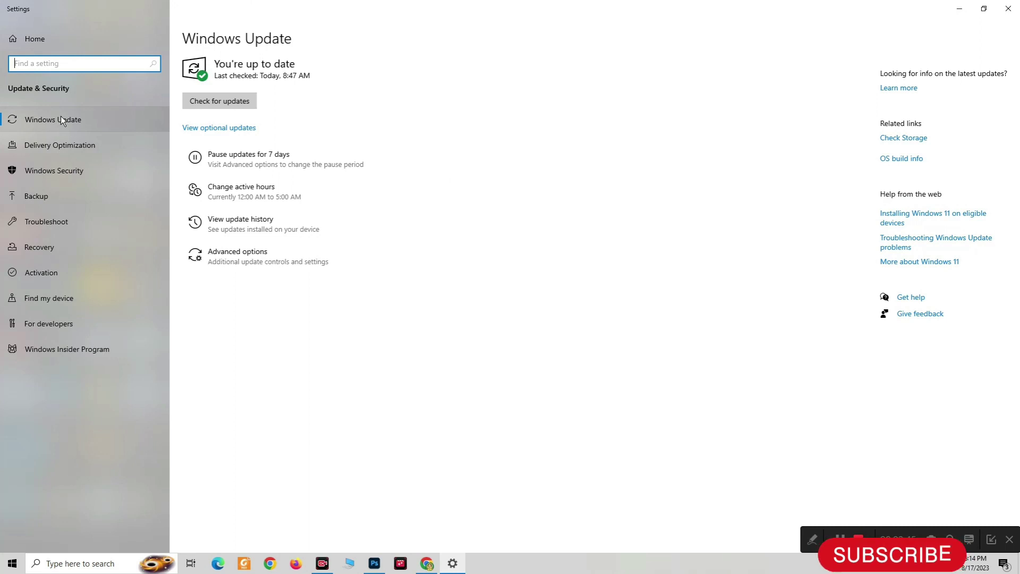
# Open the advanced settings of Firewall & network protection in Windows Security and bring the Windows Defender Firewall window forward
pyautogui.click(69, 175)
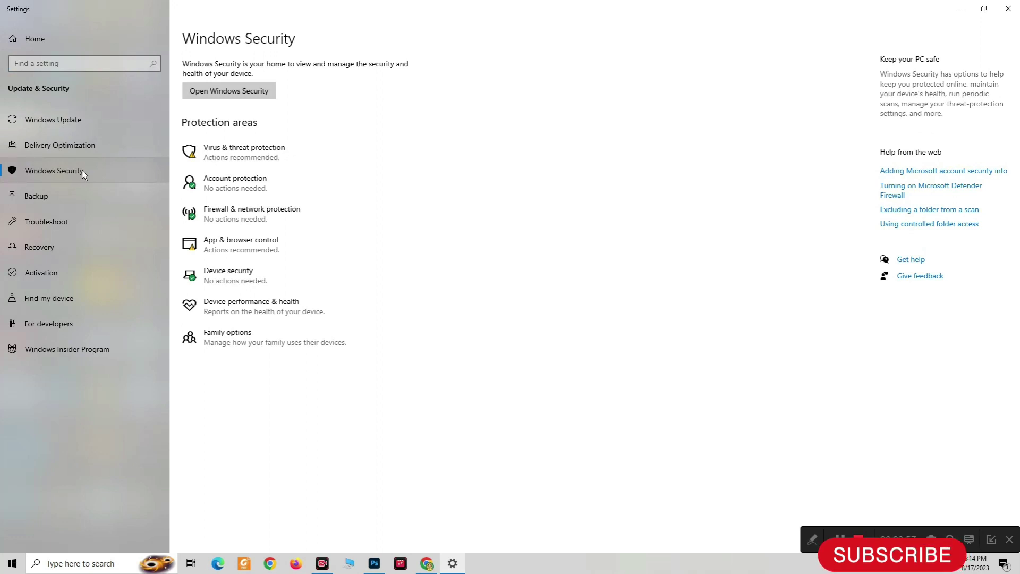
pyautogui.click(231, 214)
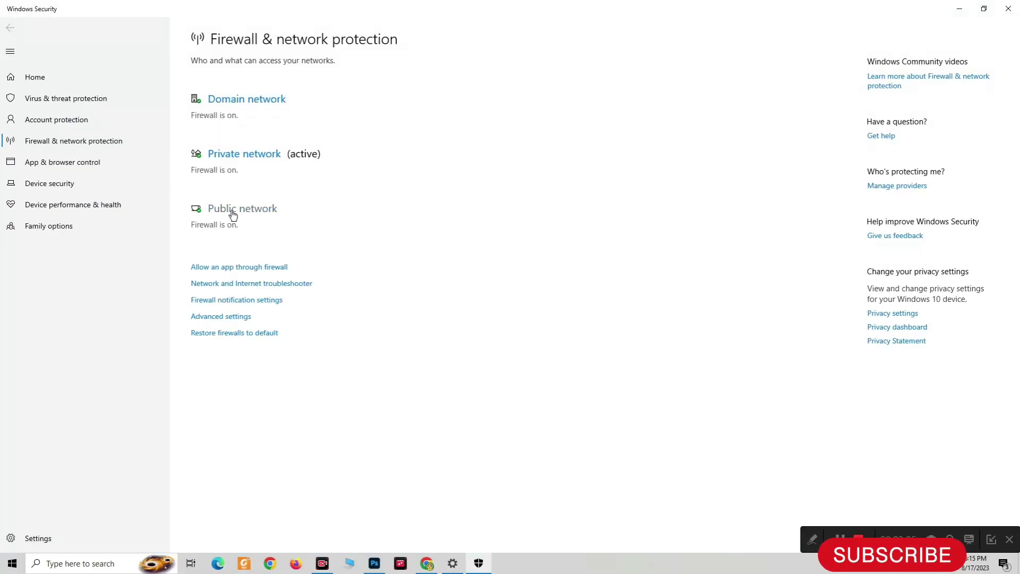
pyautogui.click(227, 319)
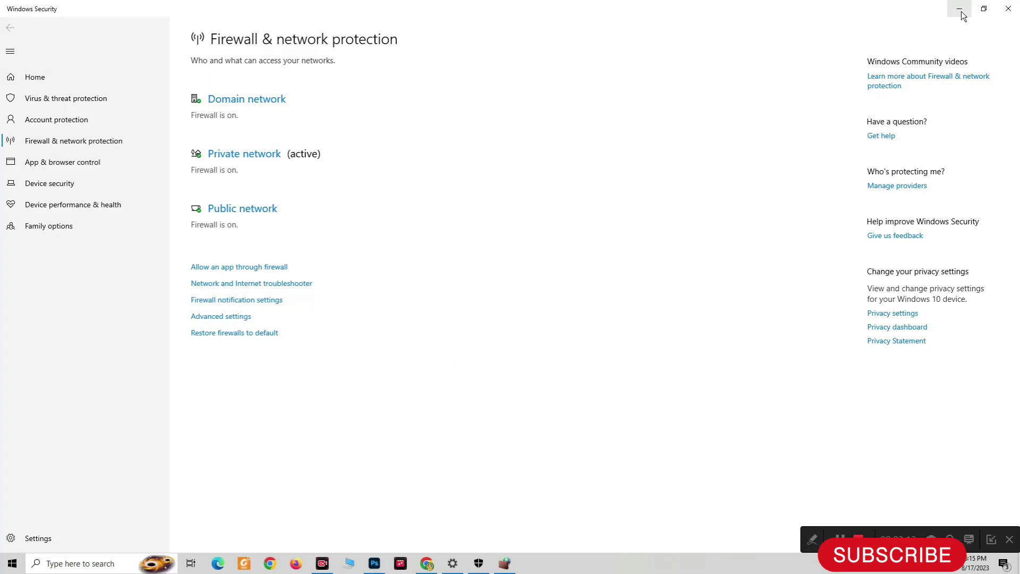
pyautogui.click(959, 9)
pyautogui.click(625, 24)
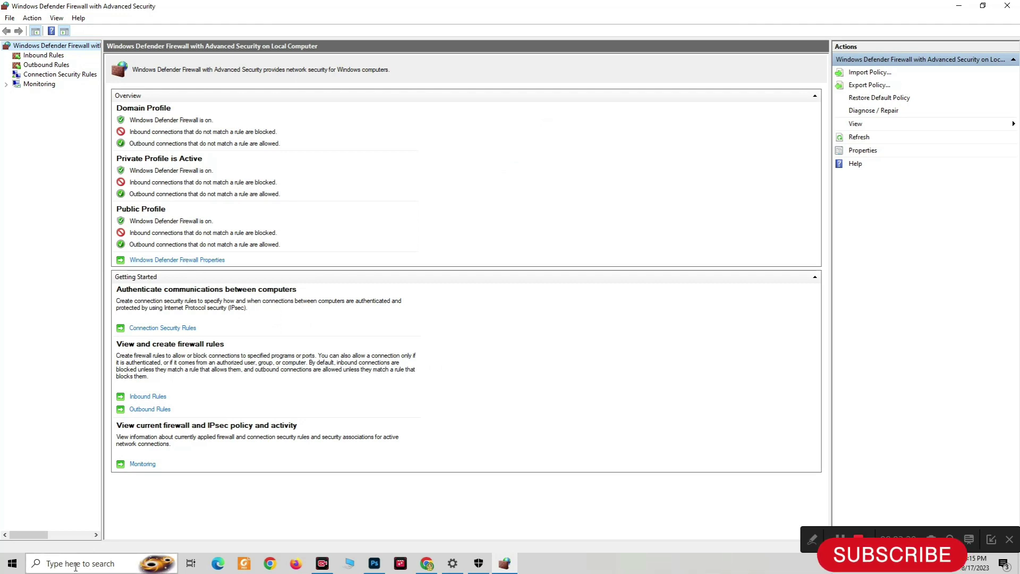
# Find Adobe Photoshop 2023 with Windows search and open its file location
pyautogui.press('super')
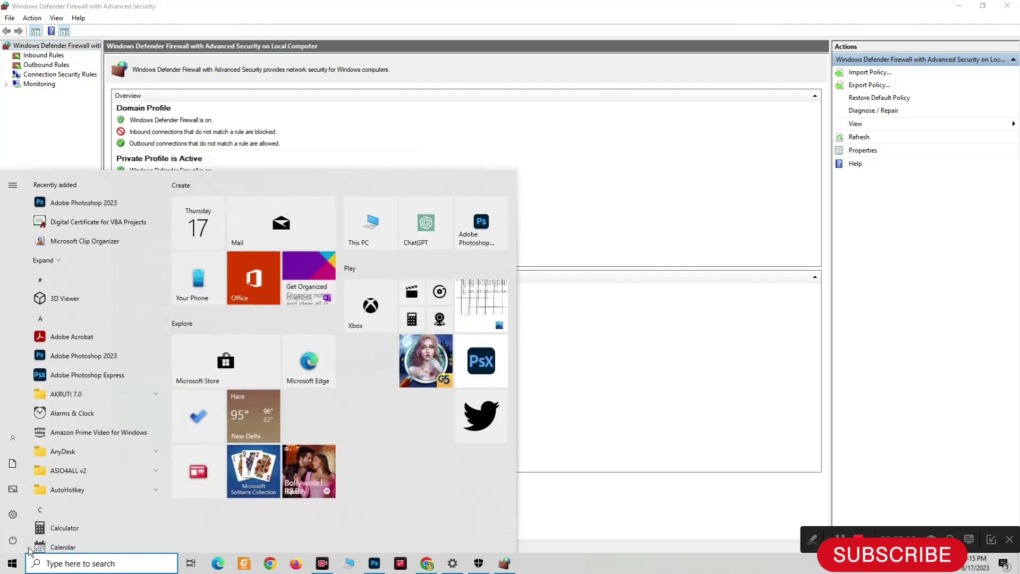
pyautogui.write('ADOBE')
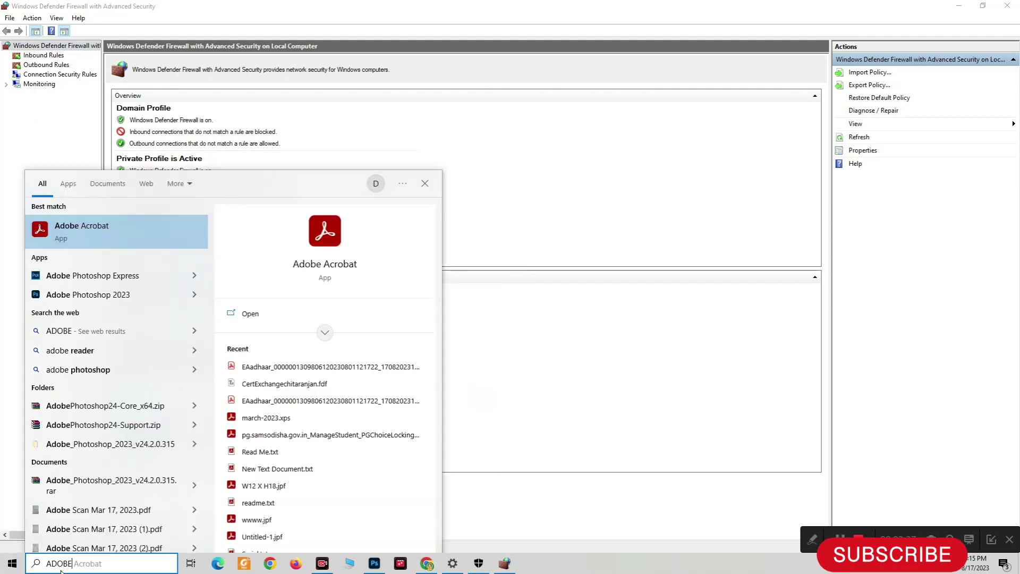
pyautogui.write(' PHOTOSHOP')
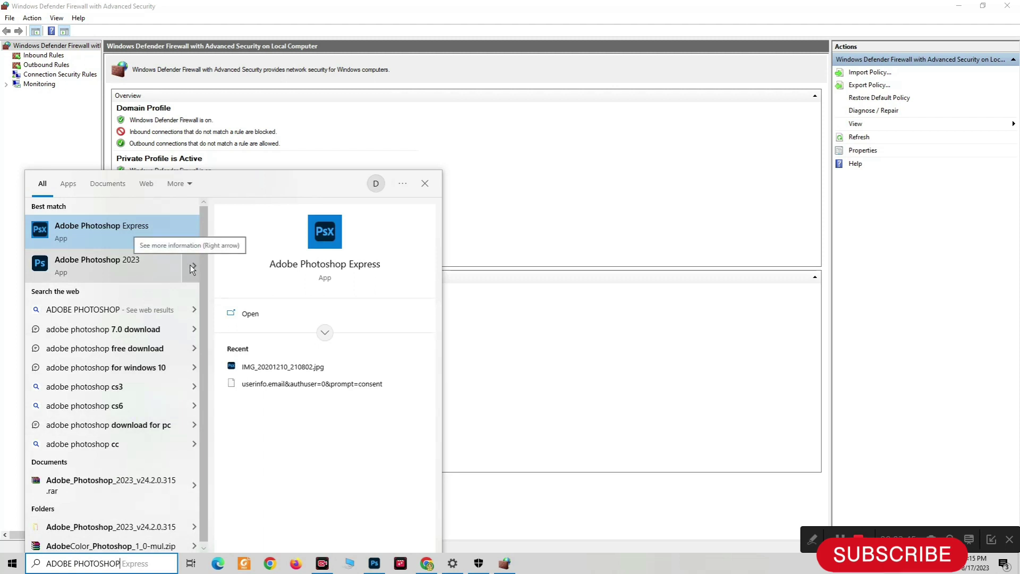
pyautogui.rightClick(190, 265)
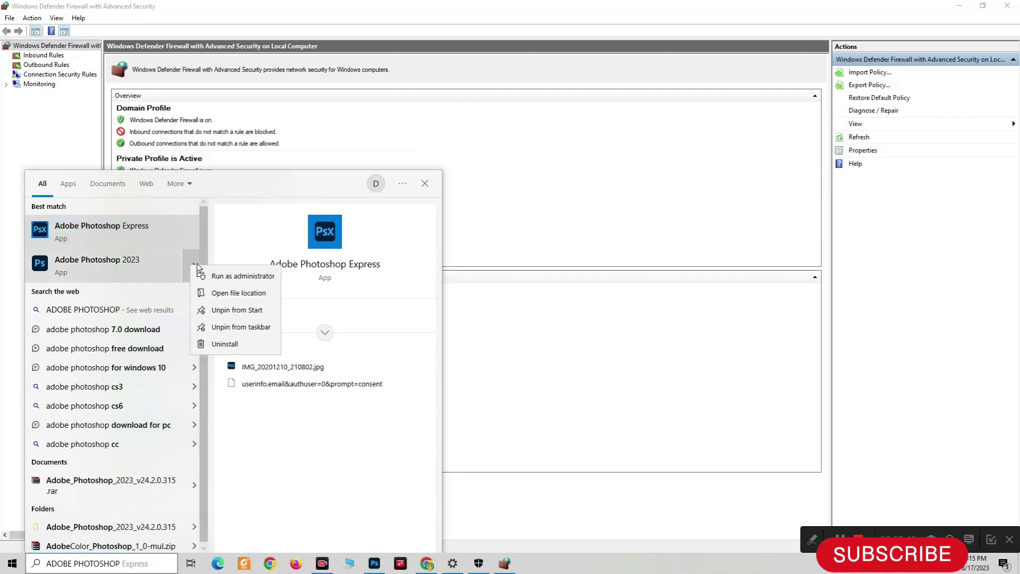
pyautogui.click(196, 263)
pyautogui.press('BackSpace')
pyautogui.press('BackSpace')
pyautogui.press('BackSpace')
pyautogui.press('BackSpace')
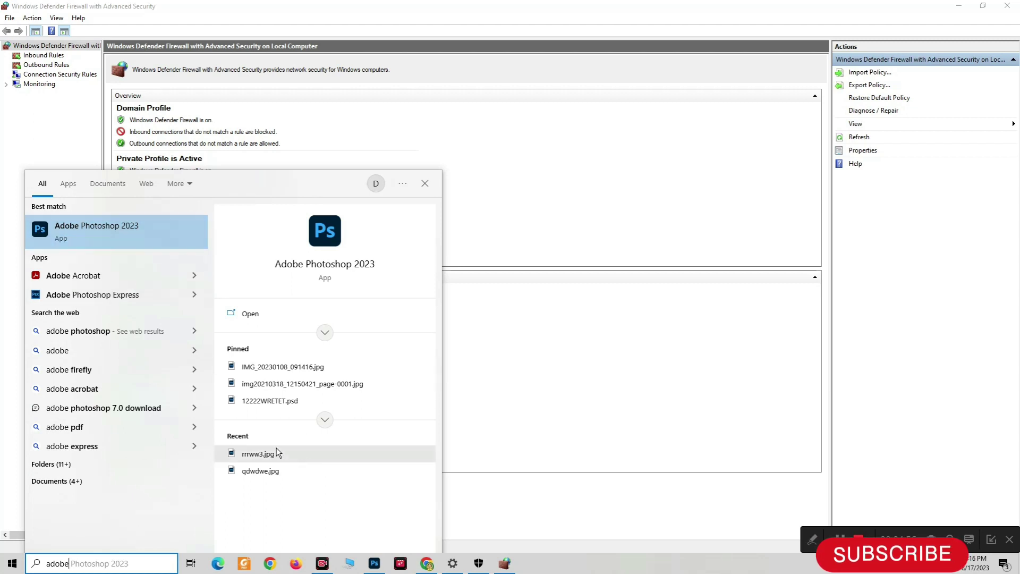
pyautogui.click(326, 332)
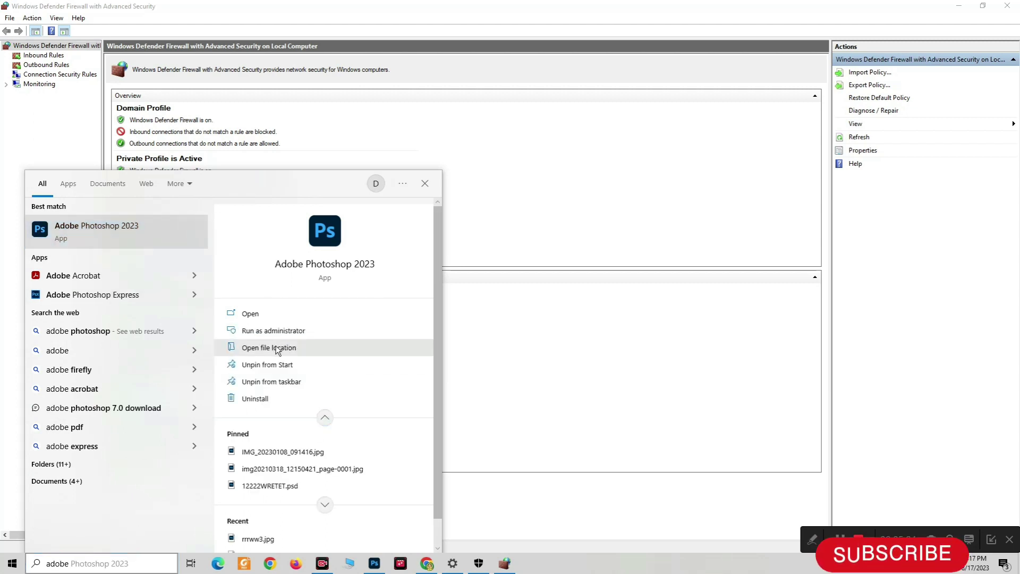
pyautogui.click(276, 348)
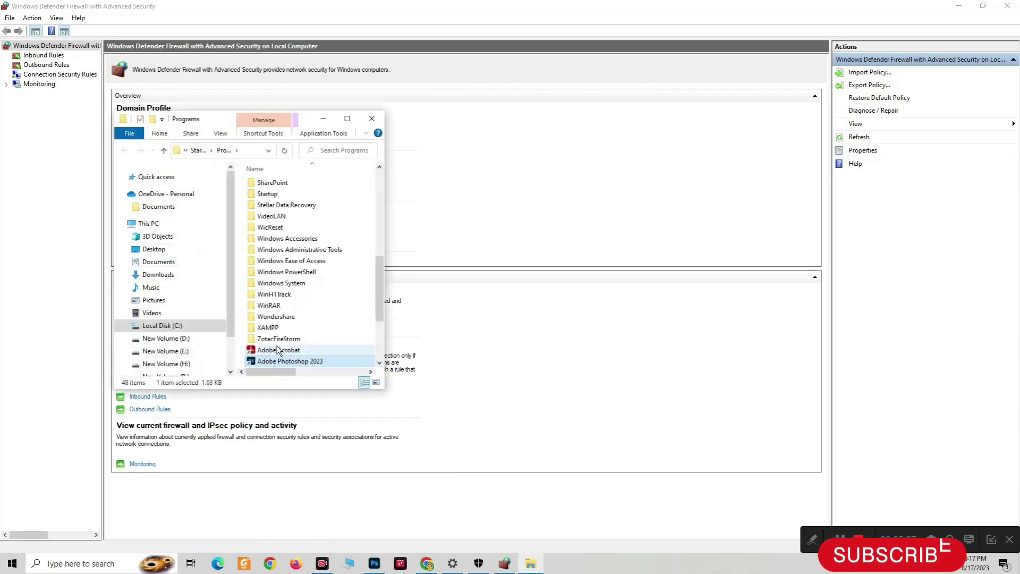
# Open the properties of the Adobe Photoshop 2023 shortcut and open the file location of its target
pyautogui.click(346, 118)
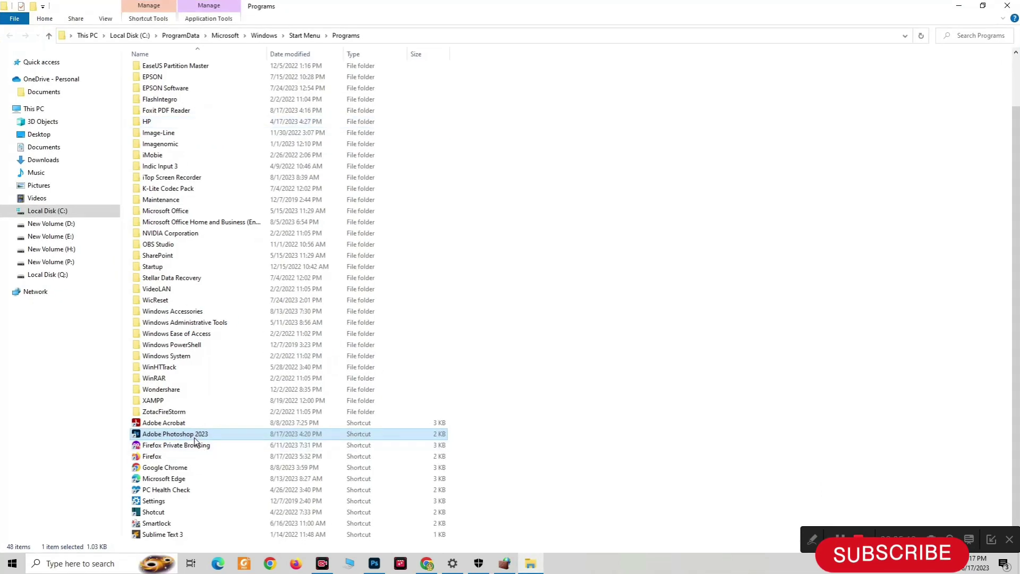
pyautogui.rightClick(196, 441)
pyautogui.click(218, 429)
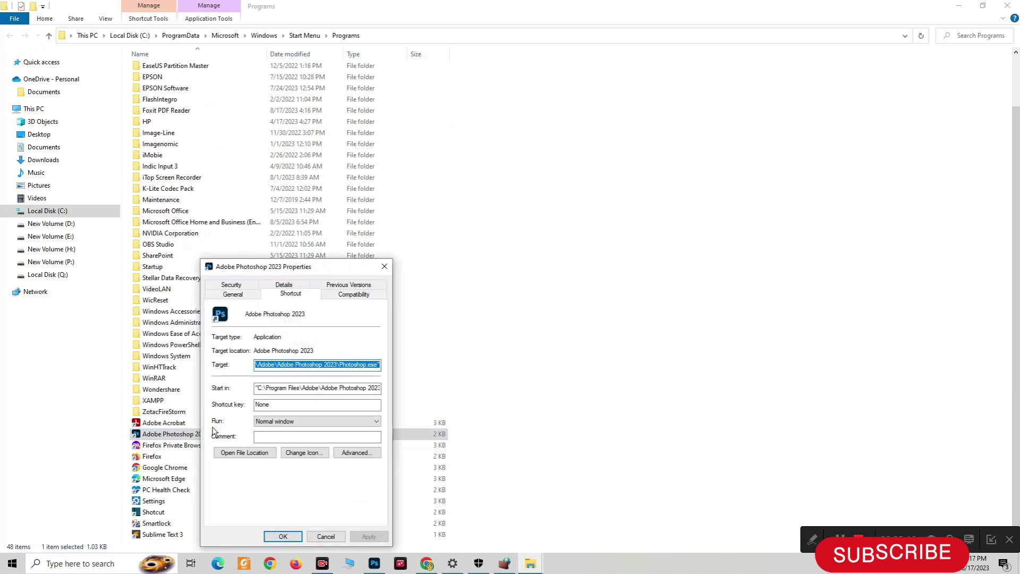
pyautogui.moveTo(332, 271); pyautogui.dragTo(391, 141)
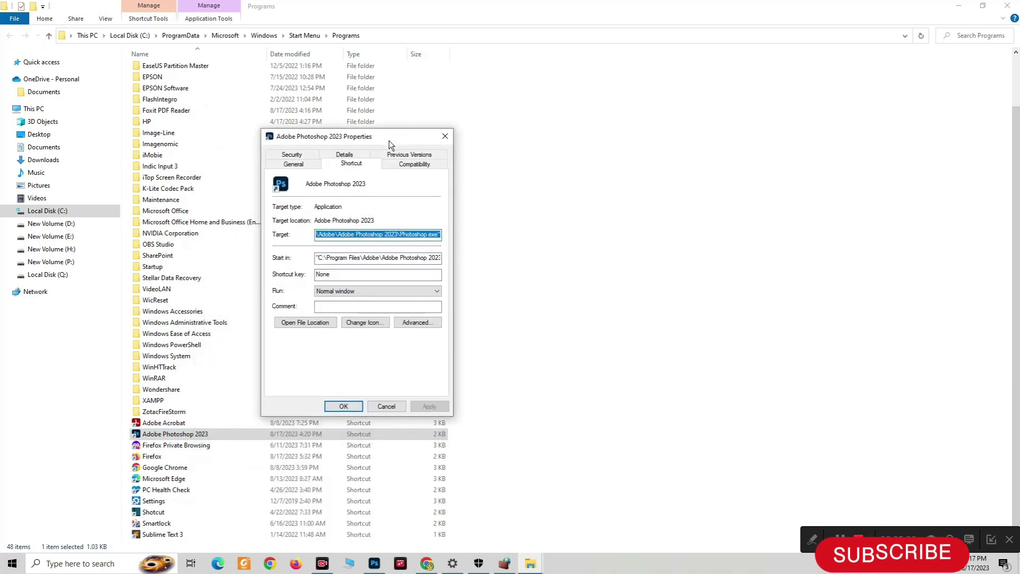
pyautogui.click(303, 323)
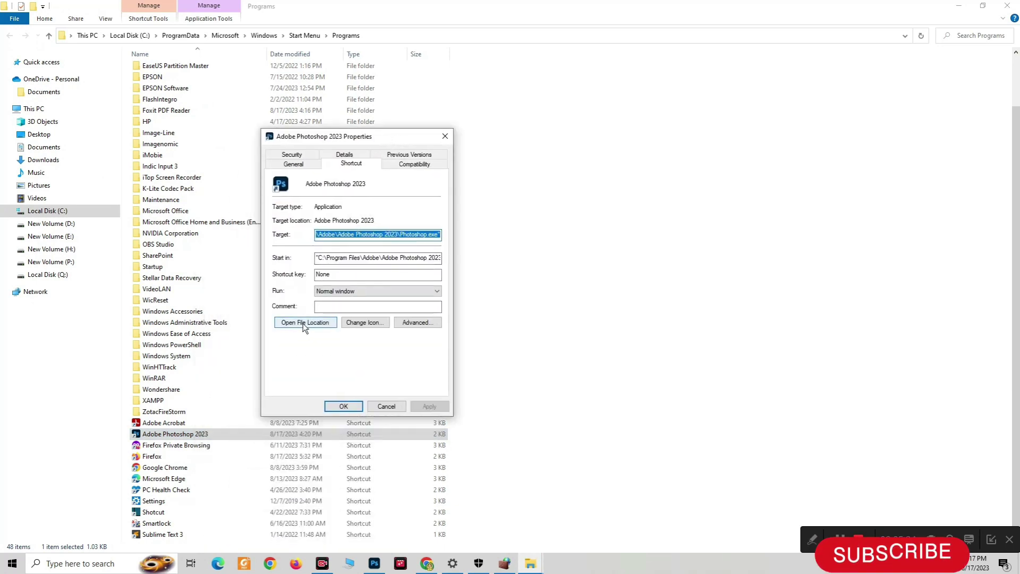
# Maximize the Adobe Photoshop 2023 folder window and copy its full folder path
pyautogui.click(361, 132)
pyautogui.click(346, 34)
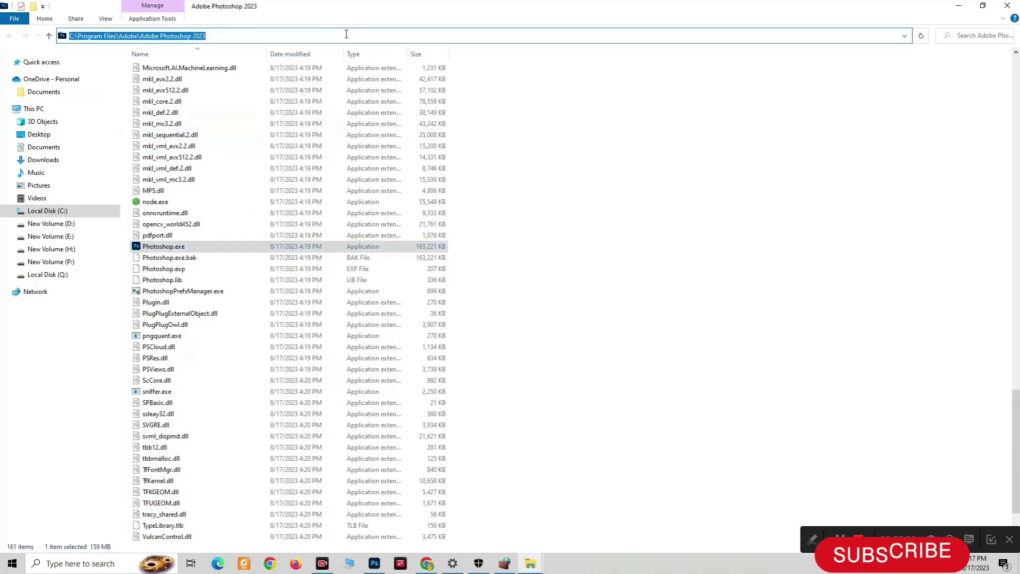
pyautogui.rightClick(171, 34)
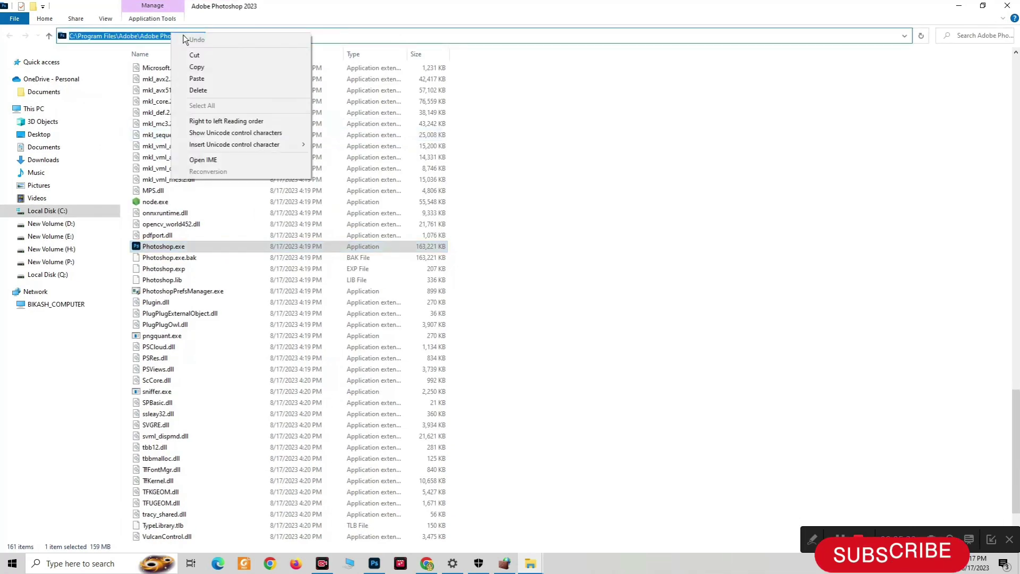
pyautogui.click(192, 64)
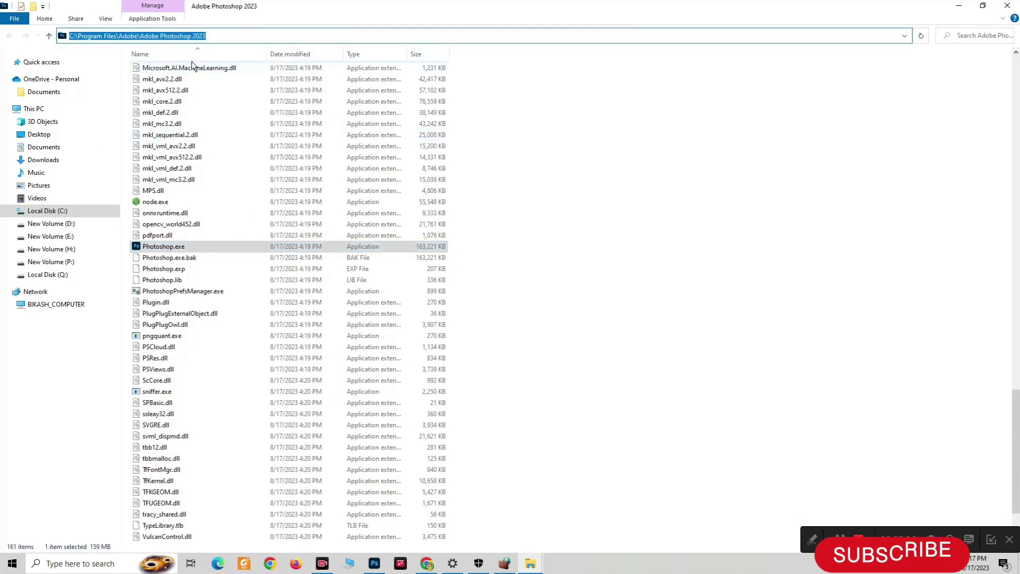
# Switch to Windows Defender Firewall with Advanced Security and start a new inbound rule of type Program
pyautogui.click(480, 564)
pyautogui.click(481, 564)
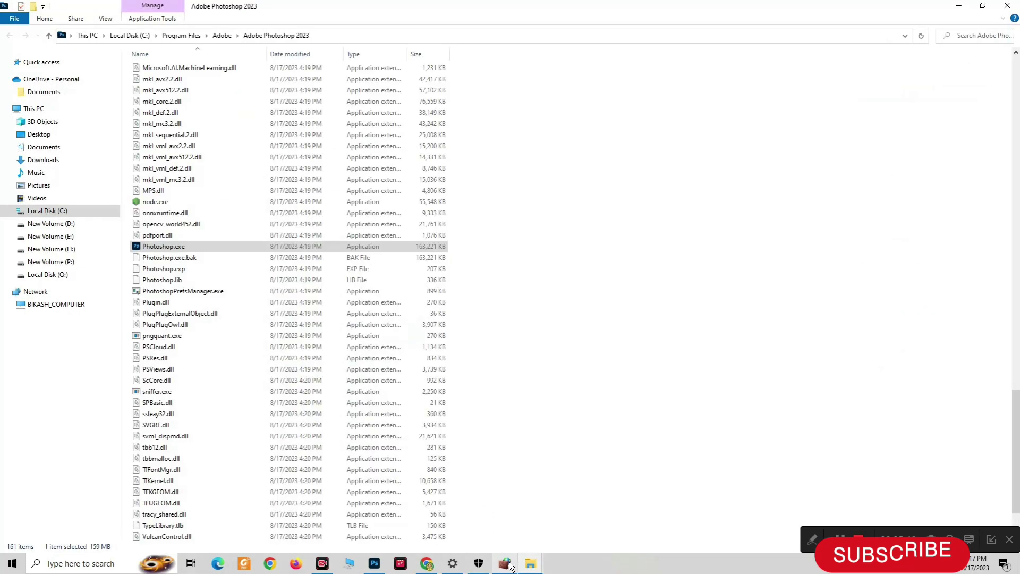
pyautogui.click(505, 564)
pyautogui.click(43, 56)
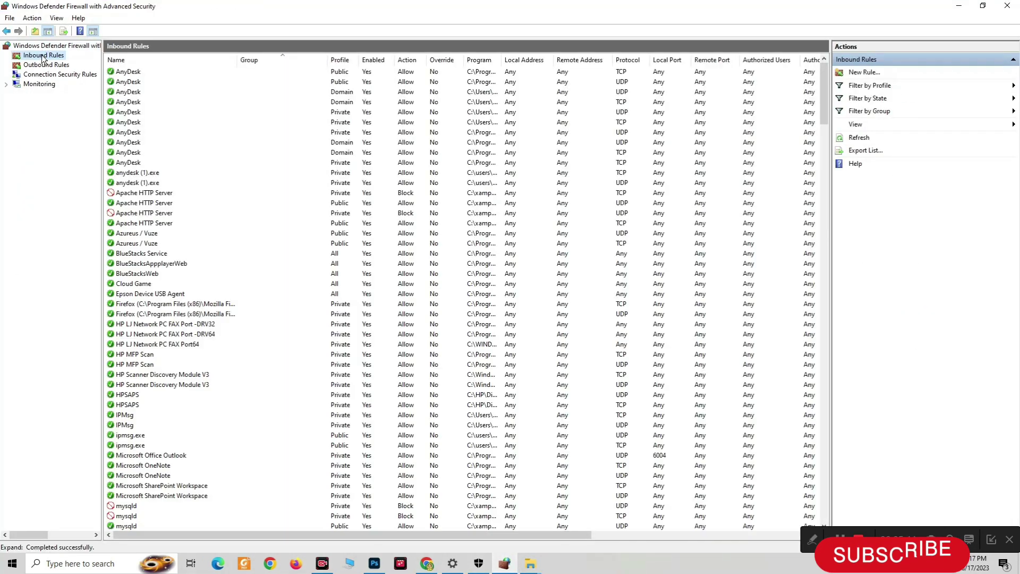
pyautogui.rightClick(43, 58)
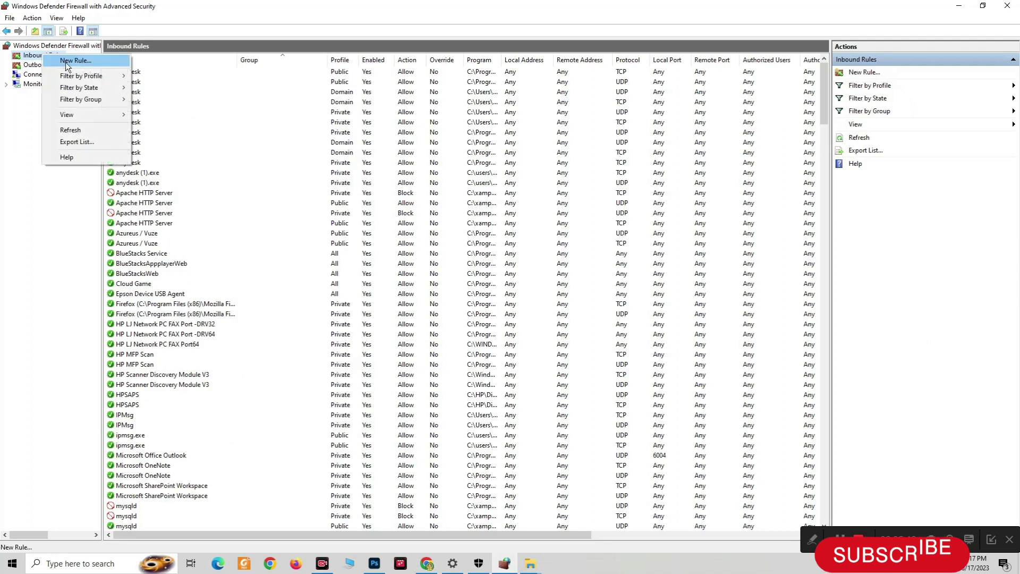
pyautogui.click(68, 61)
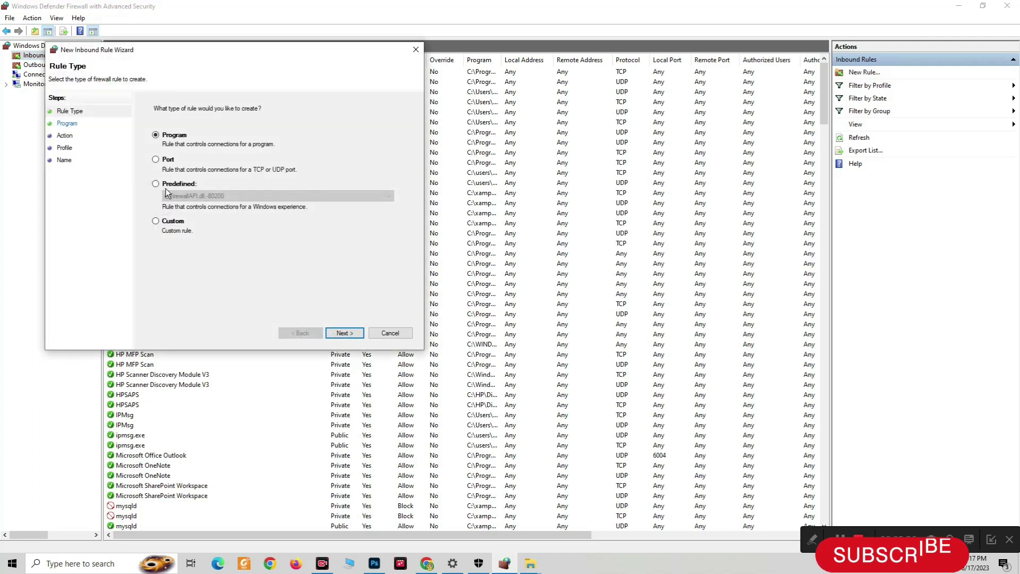
pyautogui.click(342, 333)
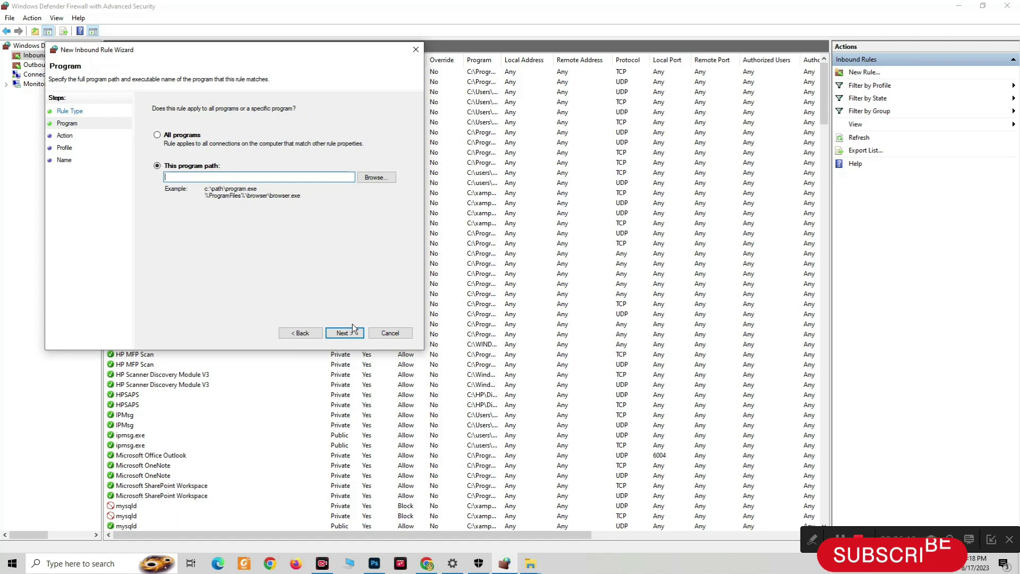
# Browse for the inbound rule's program and go to the copied folder path C:\Program Files\Adobe\Adobe Photoshop 2023
pyautogui.click(377, 177)
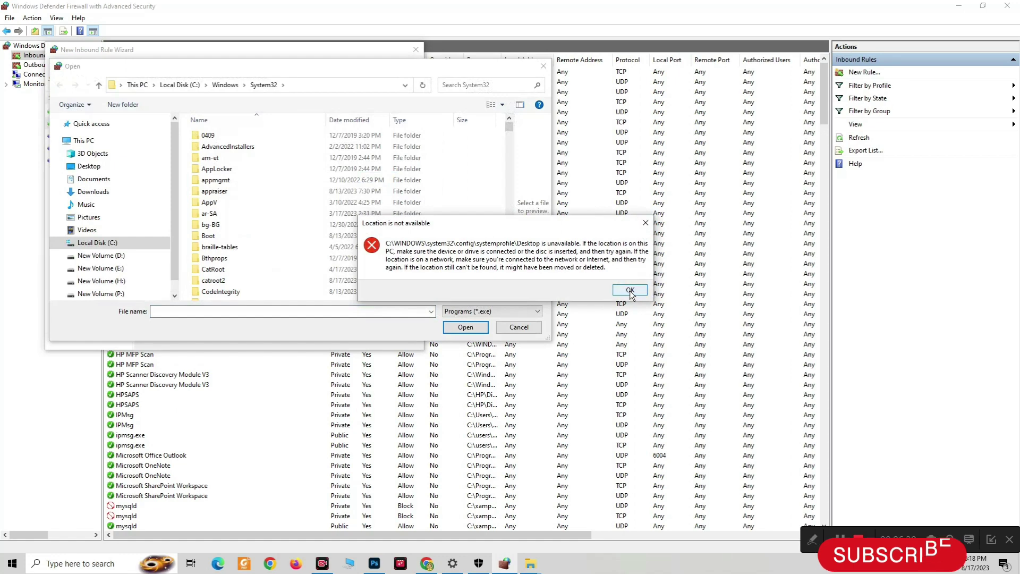
pyautogui.click(630, 290)
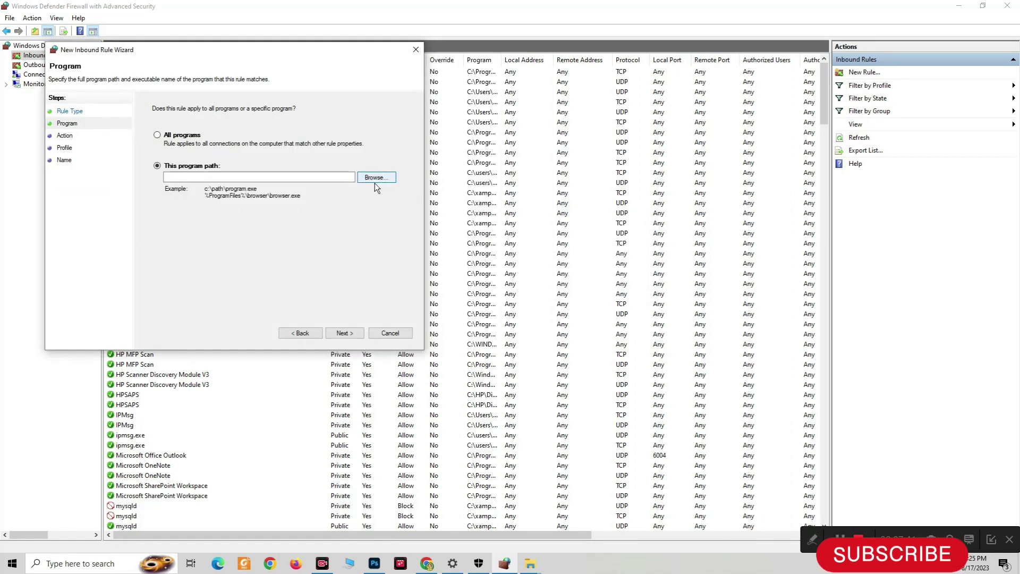
pyautogui.click(374, 180)
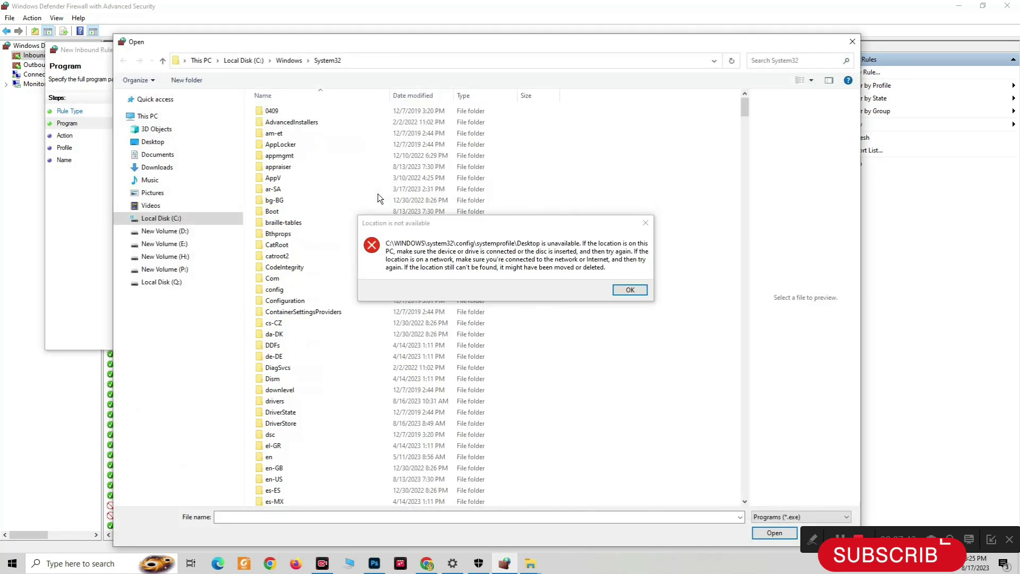
pyautogui.click(628, 290)
pyautogui.click(360, 60)
pyautogui.press('BackSpace')
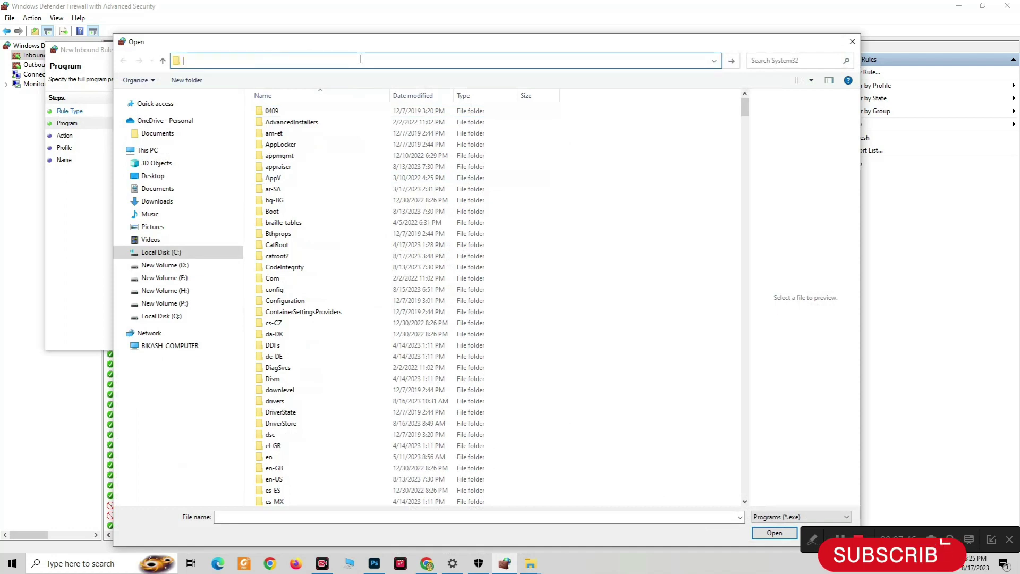
pyautogui.rightClick(360, 59)
pyautogui.click(381, 101)
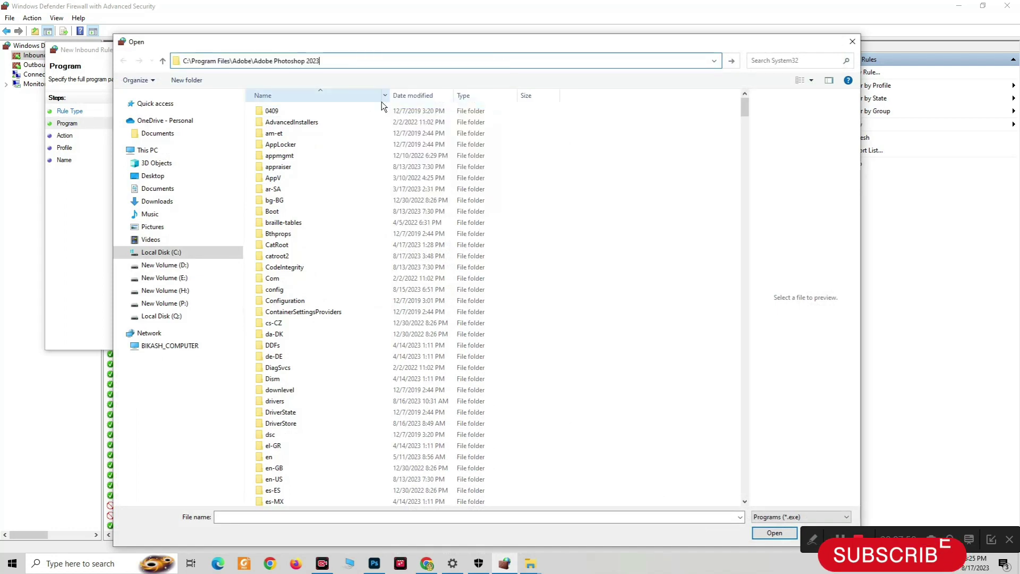
pyautogui.press('Return')
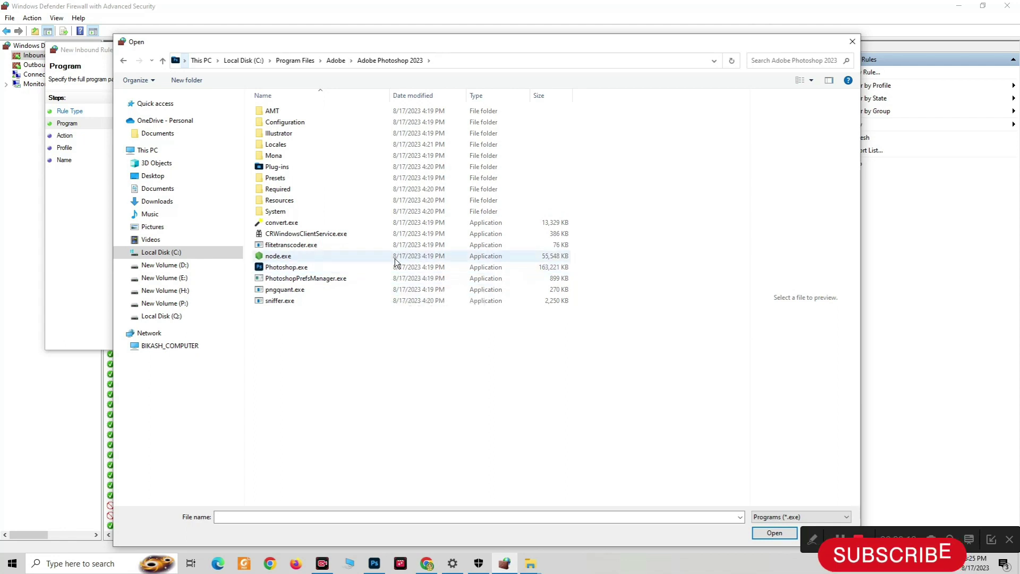
# Choose Photoshop.exe as the program path of the inbound rule
pyautogui.rightClick(296, 269)
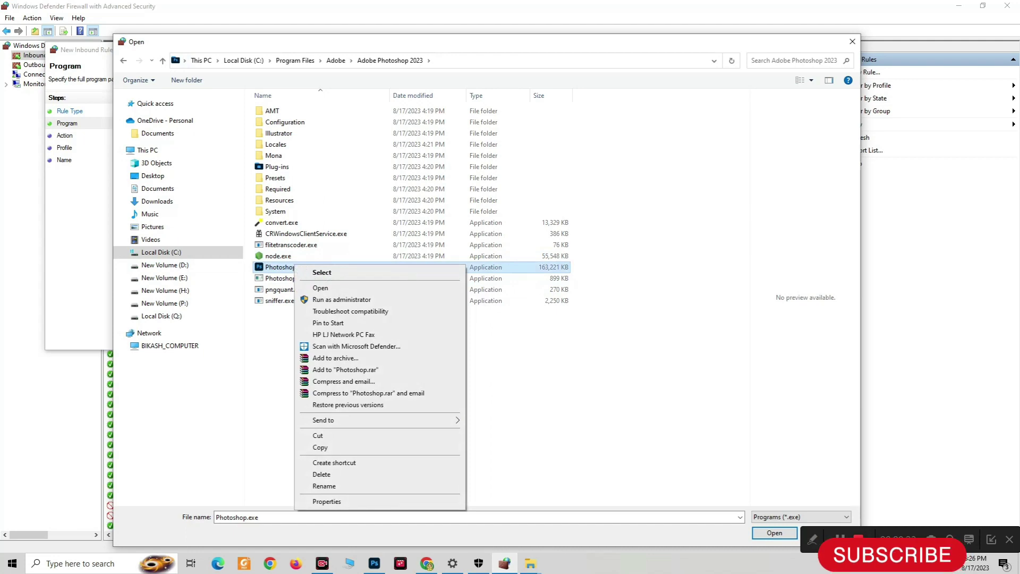
pyautogui.moveTo(981, 533); pyautogui.dragTo(994, 554)
pyautogui.click(771, 533)
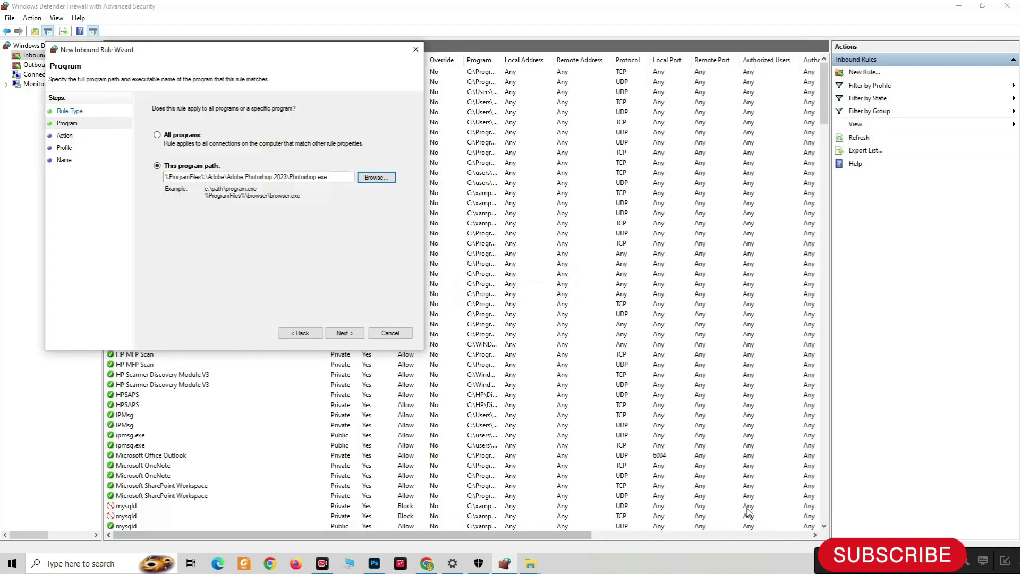
# Block the connection for the Domain, Private and Public profiles, name the inbound rule "photoshop" and finish it
pyautogui.click(345, 333)
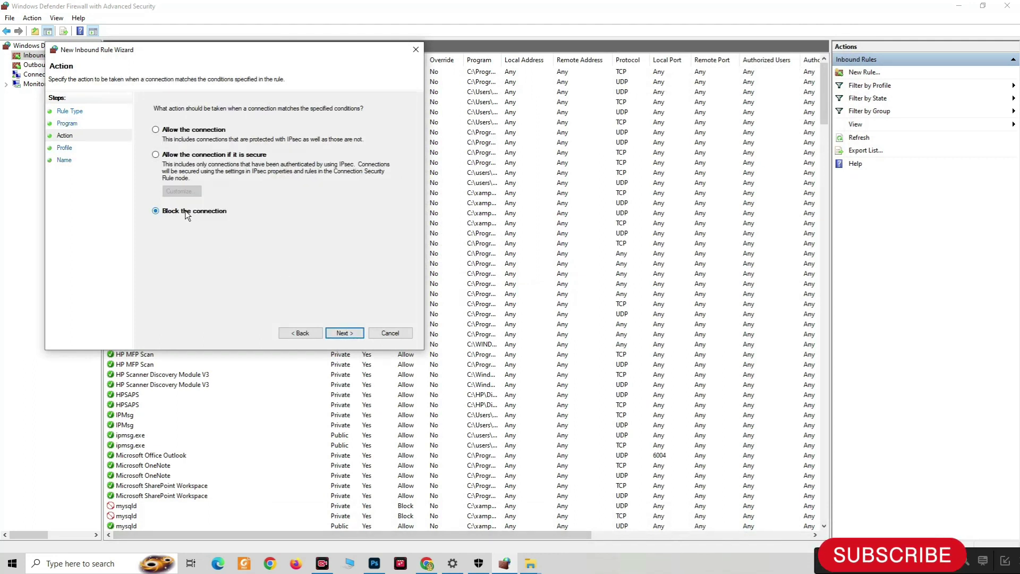
pyautogui.click(337, 332)
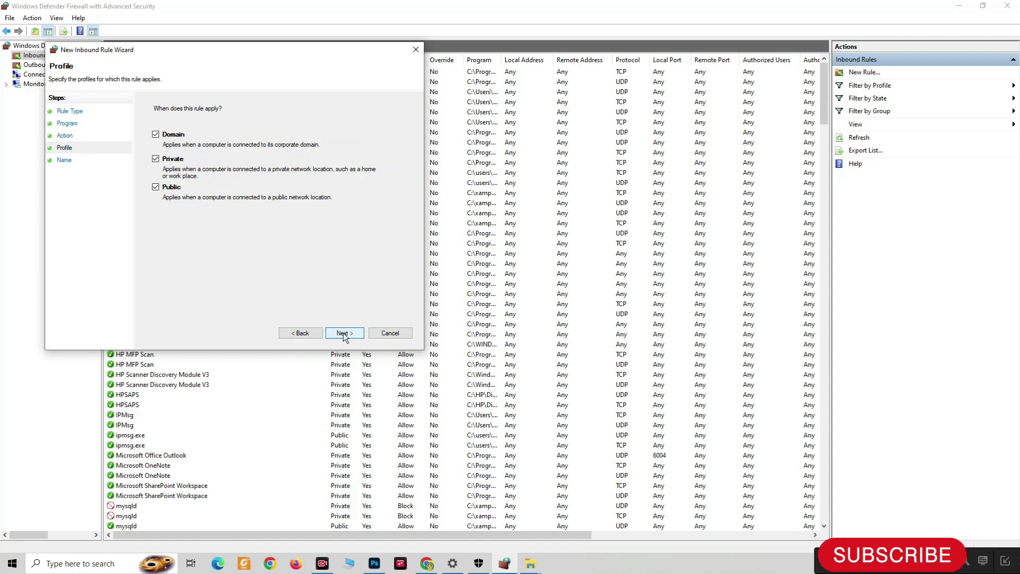
pyautogui.click(344, 332)
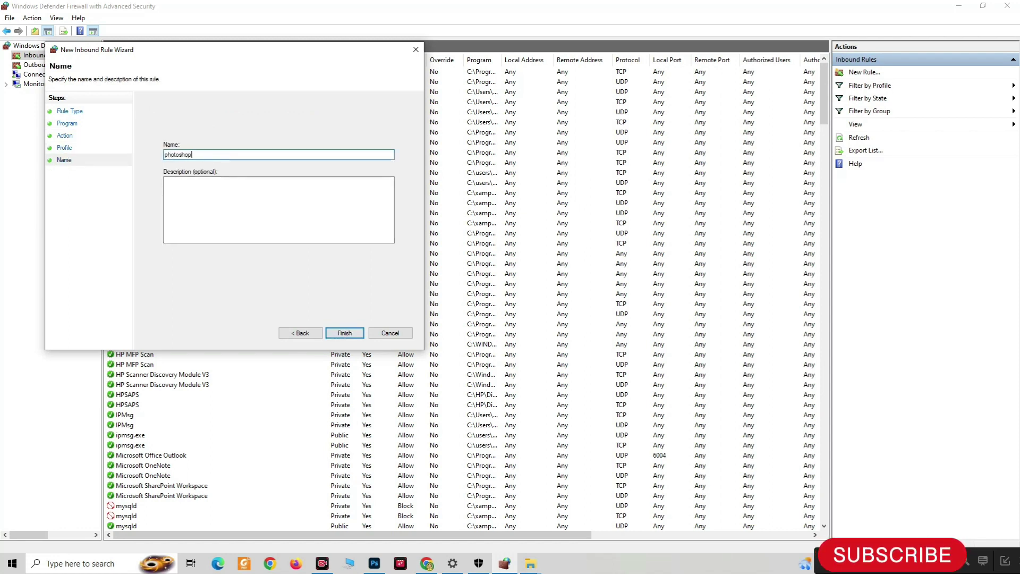
pyautogui.write('photoshop')
pyautogui.click(343, 331)
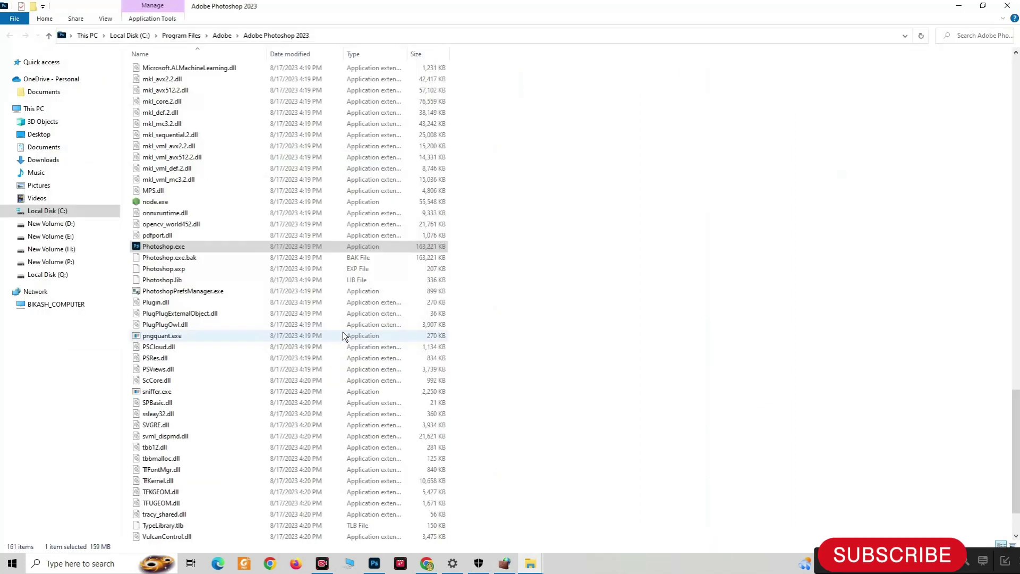
# Restore the File Explorer and firewall windows to a smaller size and display the Outbound Rules
pyautogui.click(982, 5)
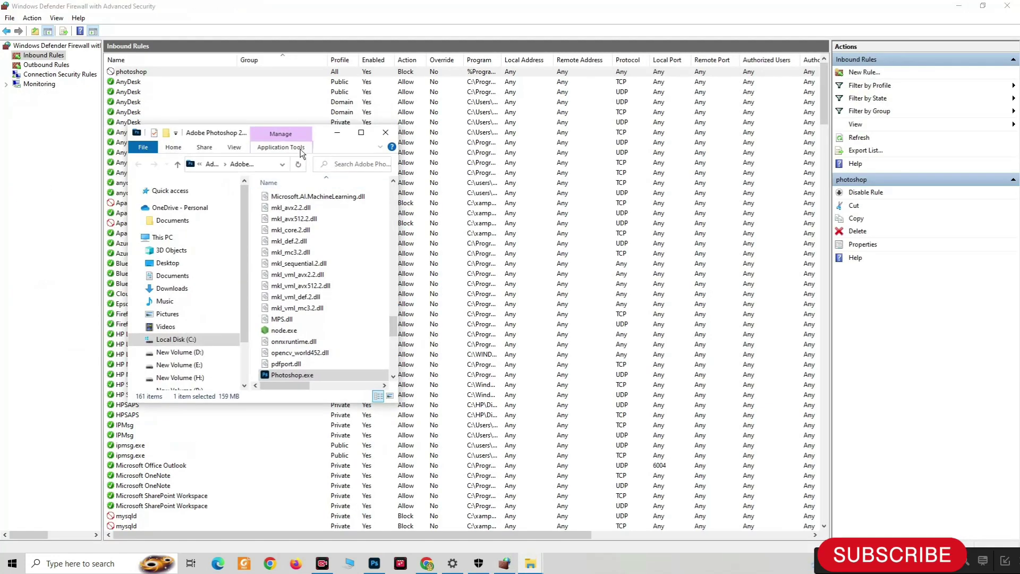
pyautogui.click(982, 6)
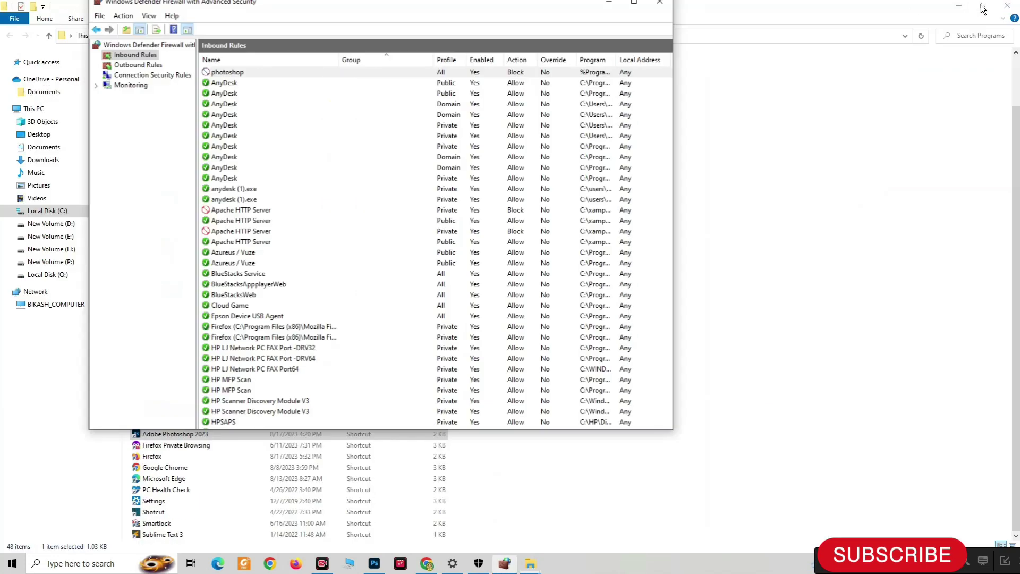
pyautogui.click(176, 87)
pyautogui.rightClick(176, 87)
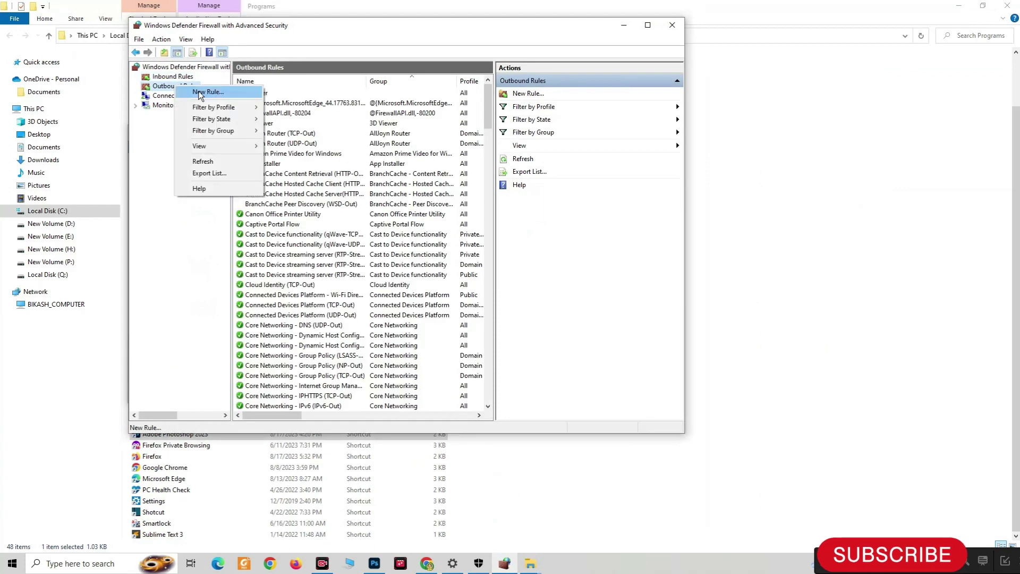
pyautogui.click(223, 93)
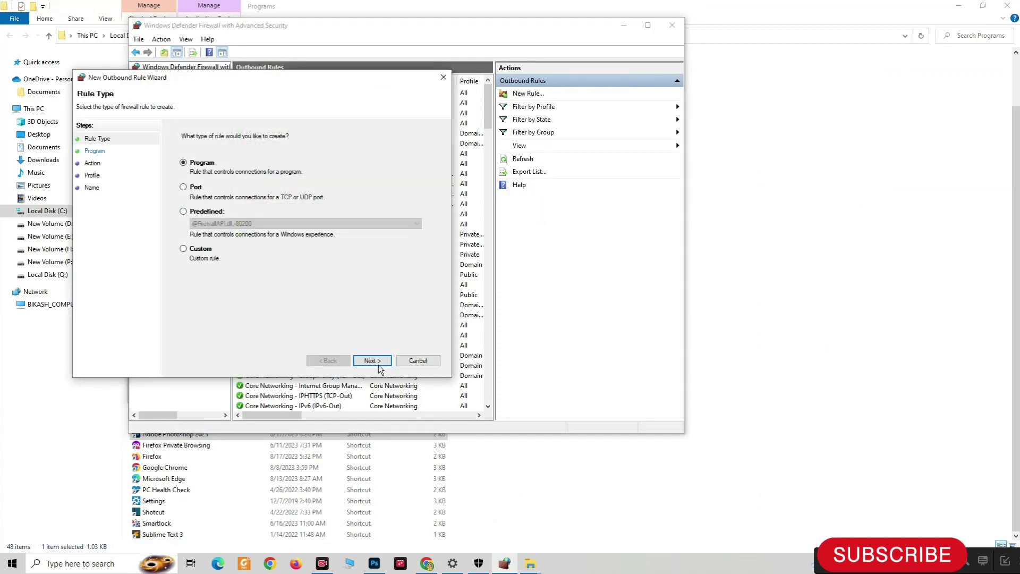
pyautogui.click(444, 77)
# Start a new outbound rule of type Program and set its program path to Photoshop.exe in the Adobe Photoshop 2023 folder
pyautogui.rightClick(172, 87)
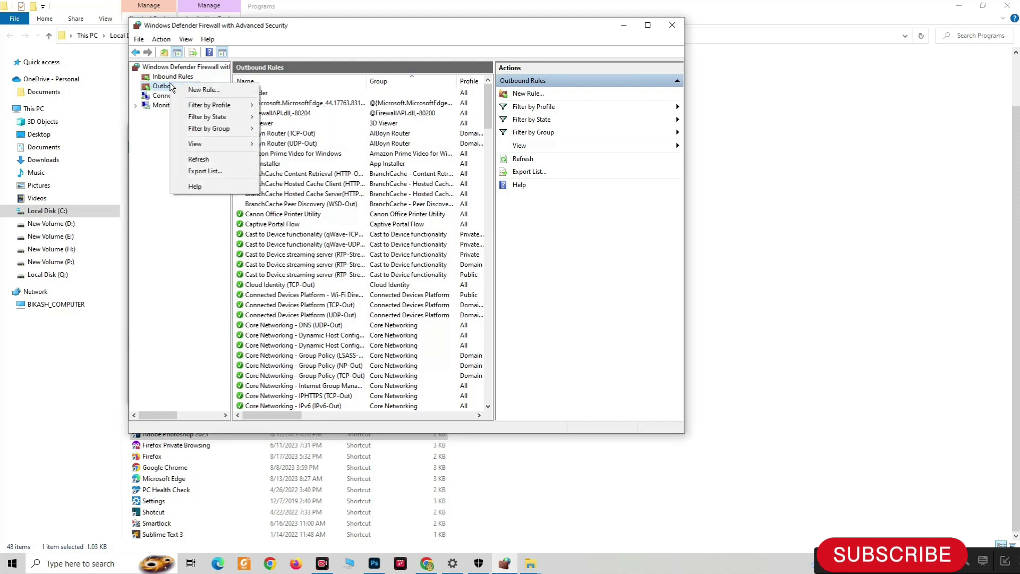
pyautogui.click(206, 90)
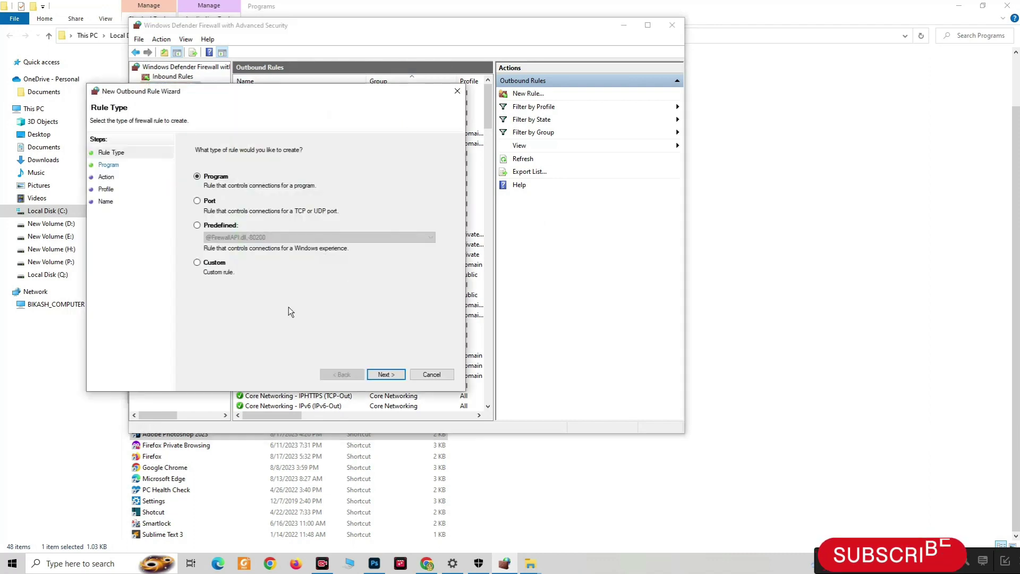
pyautogui.click(387, 374)
pyautogui.click(418, 219)
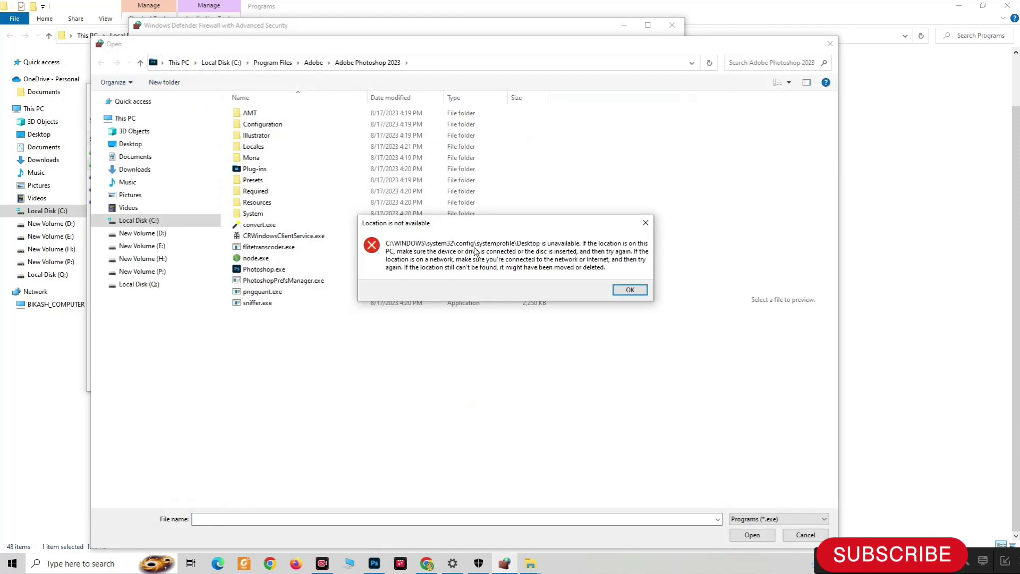
pyautogui.click(630, 289)
pyautogui.click(264, 269)
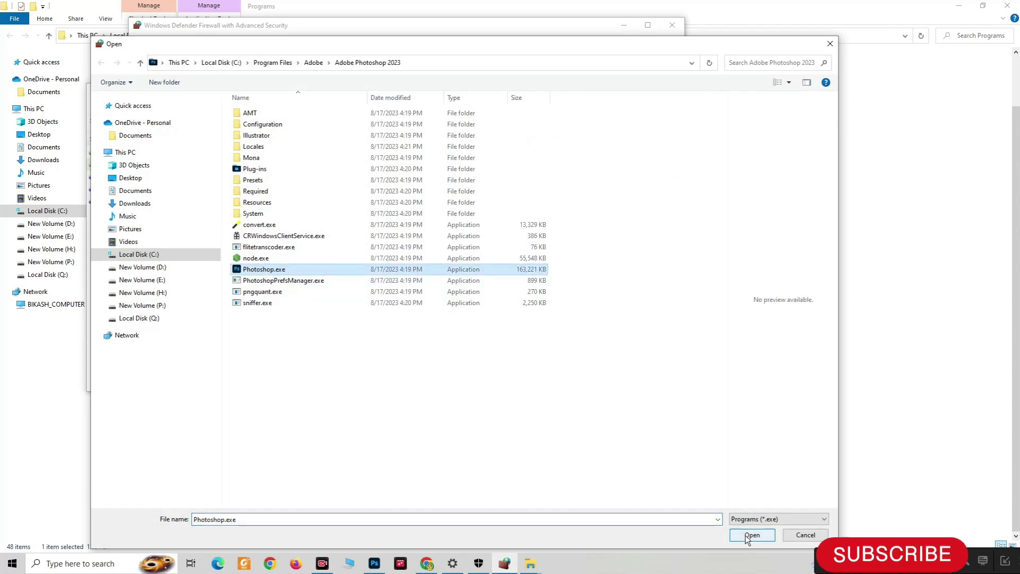
pyautogui.click(750, 535)
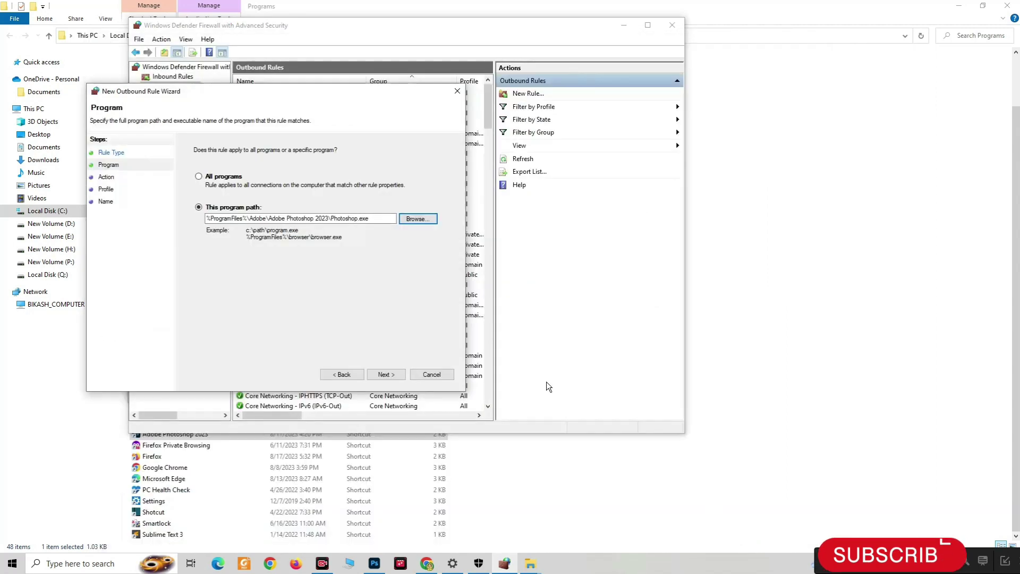
# Accept the action and profile settings of the outbound rule, name it "photoshop" and finish it
pyautogui.click(388, 373)
pyautogui.click(385, 374)
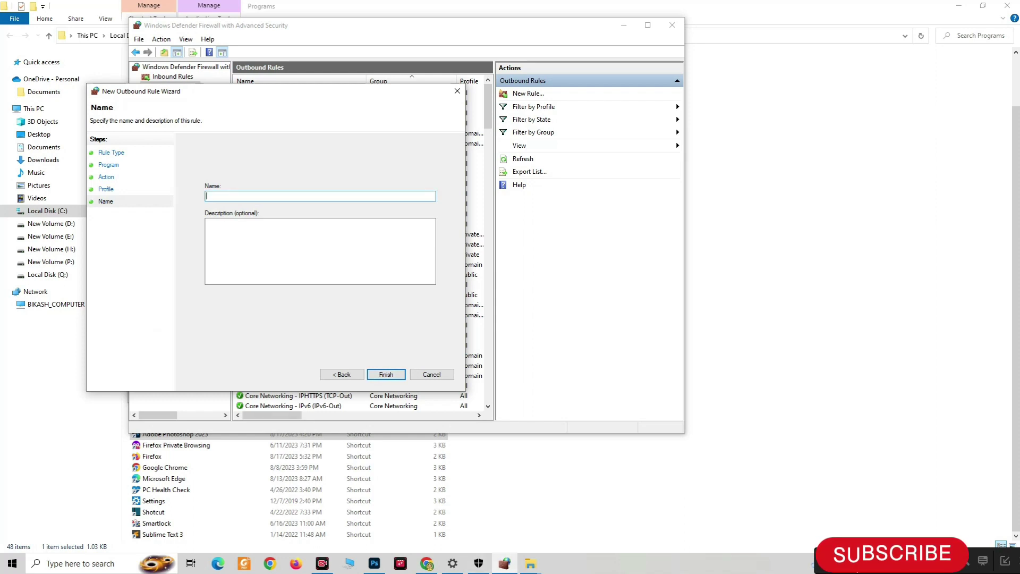
pyautogui.write('photoshop')
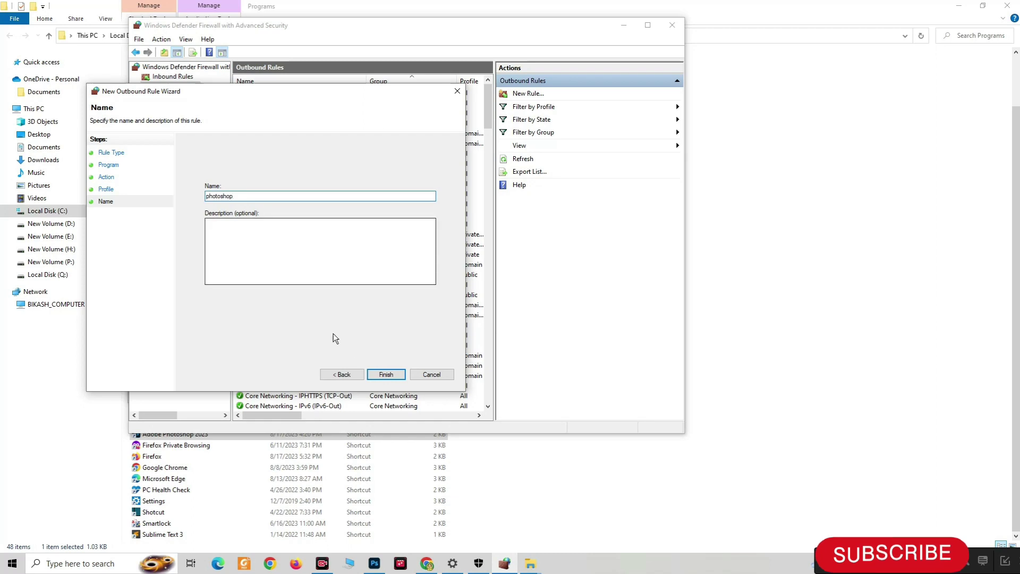
pyautogui.click(386, 375)
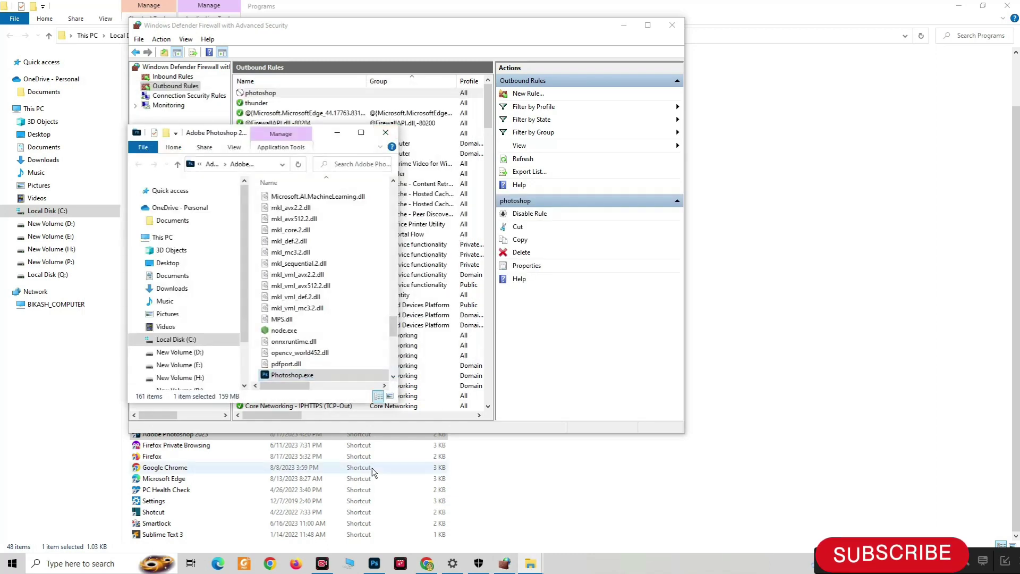